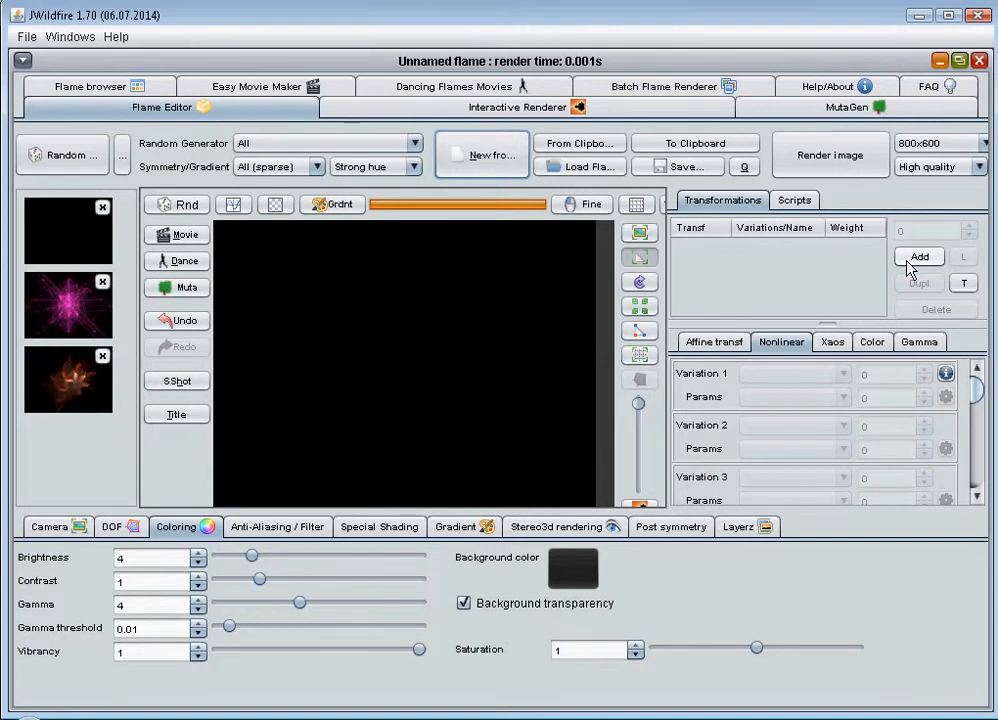
- Add a first transform to the empty flame and set its first variation to blur
{"action": "left_click", "coordinate": [917, 257]}
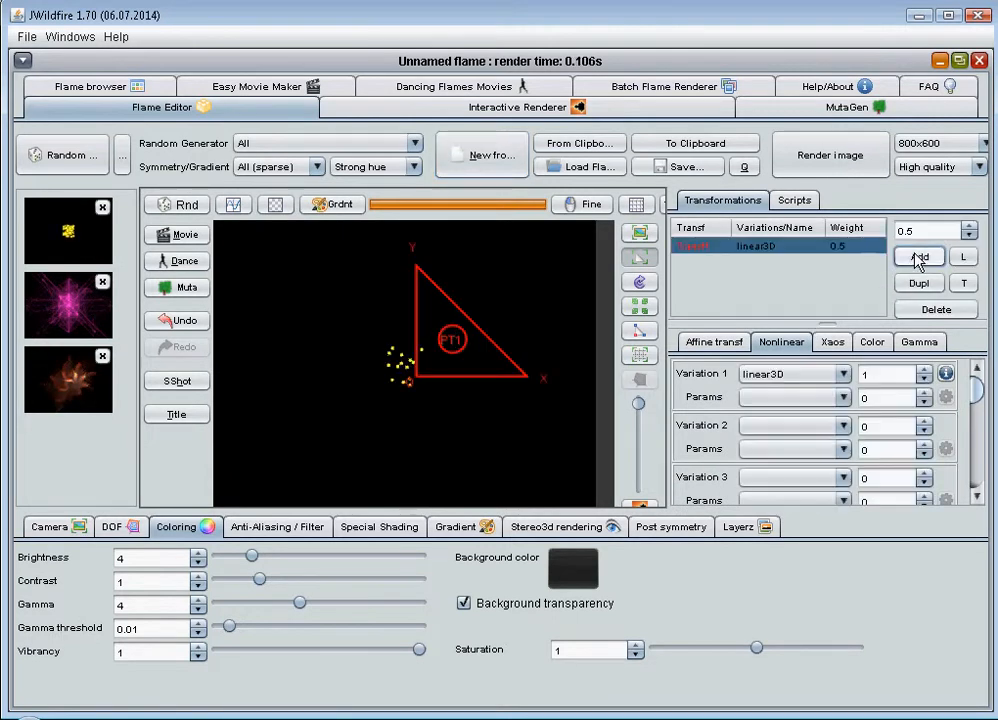
{"action": "left_click", "coordinate": [829, 374]}
{"action": "scroll", "coordinate": [833, 378], "scroll_direction": "up", "scroll_amount": 20}
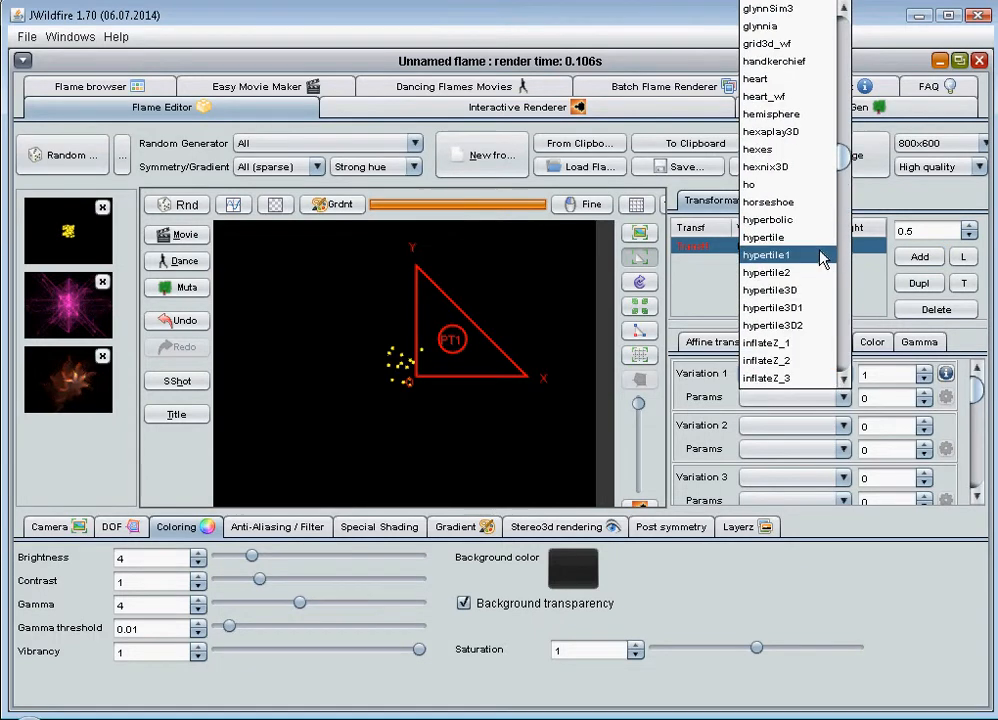
{"action": "scroll", "coordinate": [819, 259], "scroll_direction": "up", "scroll_amount": 18}
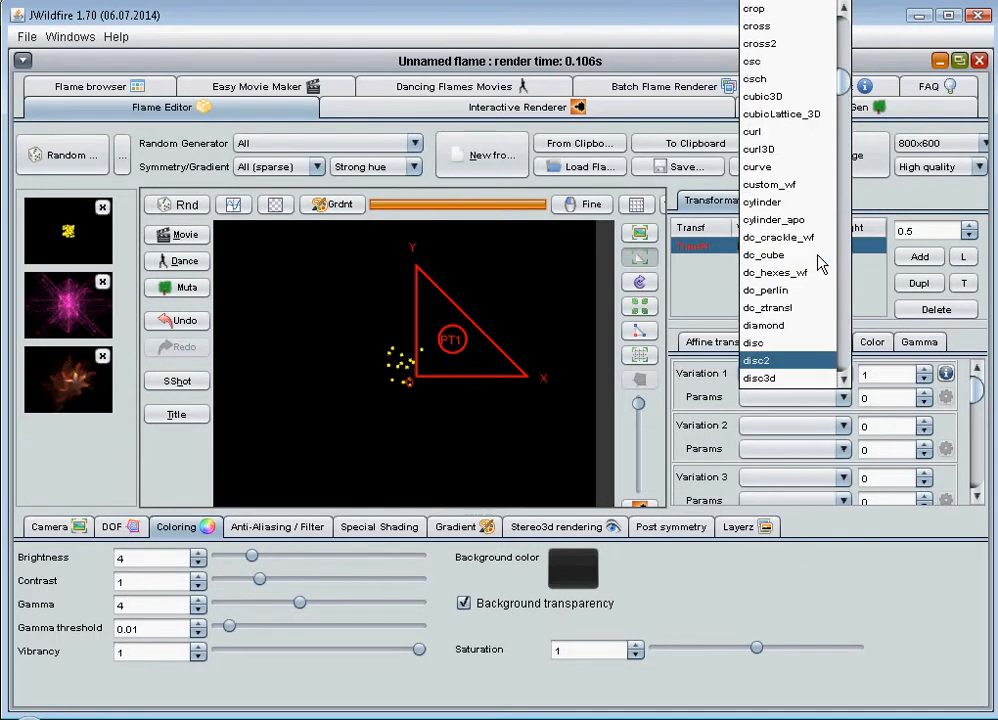
{"action": "scroll", "coordinate": [816, 258], "scroll_direction": "up", "scroll_amount": 11}
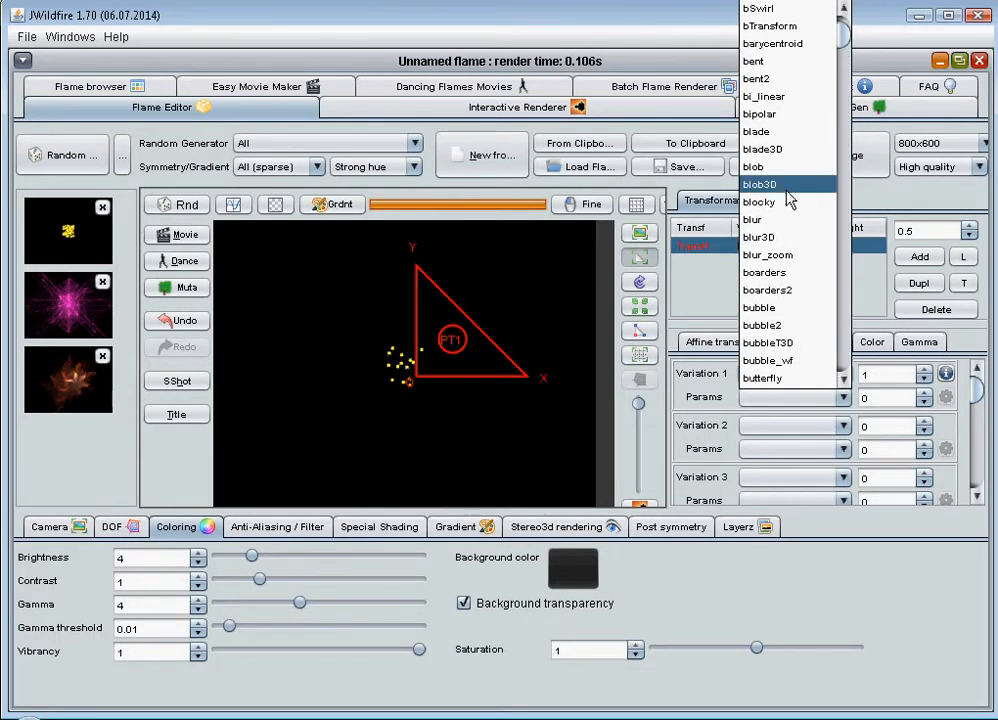
{"action": "left_click", "coordinate": [785, 219]}
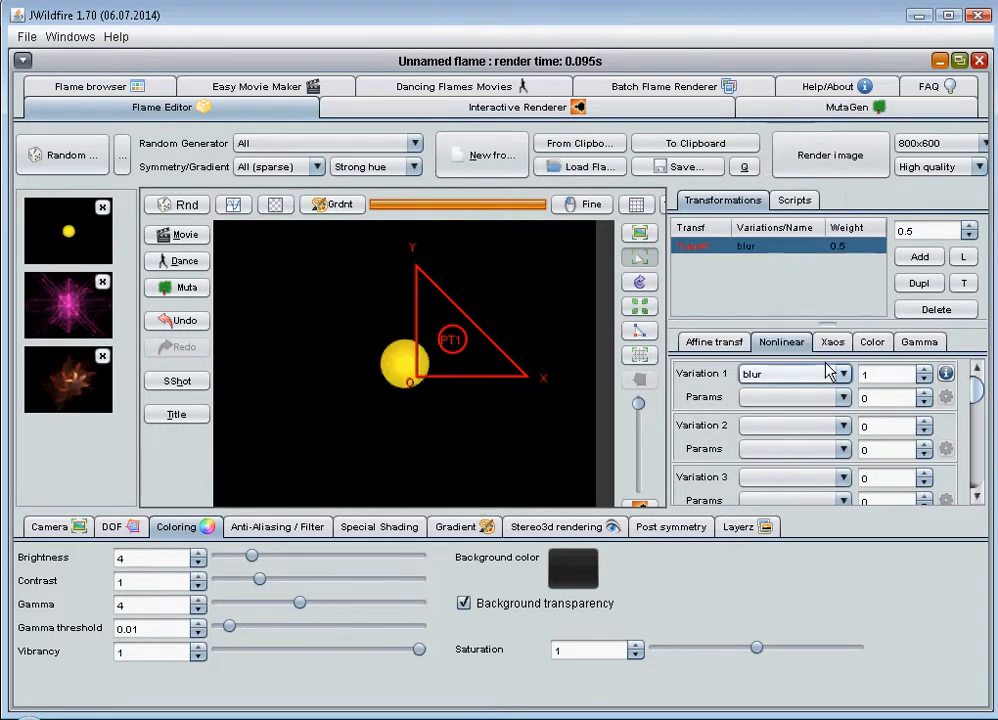
- Narrow the blur transform by setting its post-affine X1 coefficient to 0.5
{"action": "left_click", "coordinate": [716, 346]}
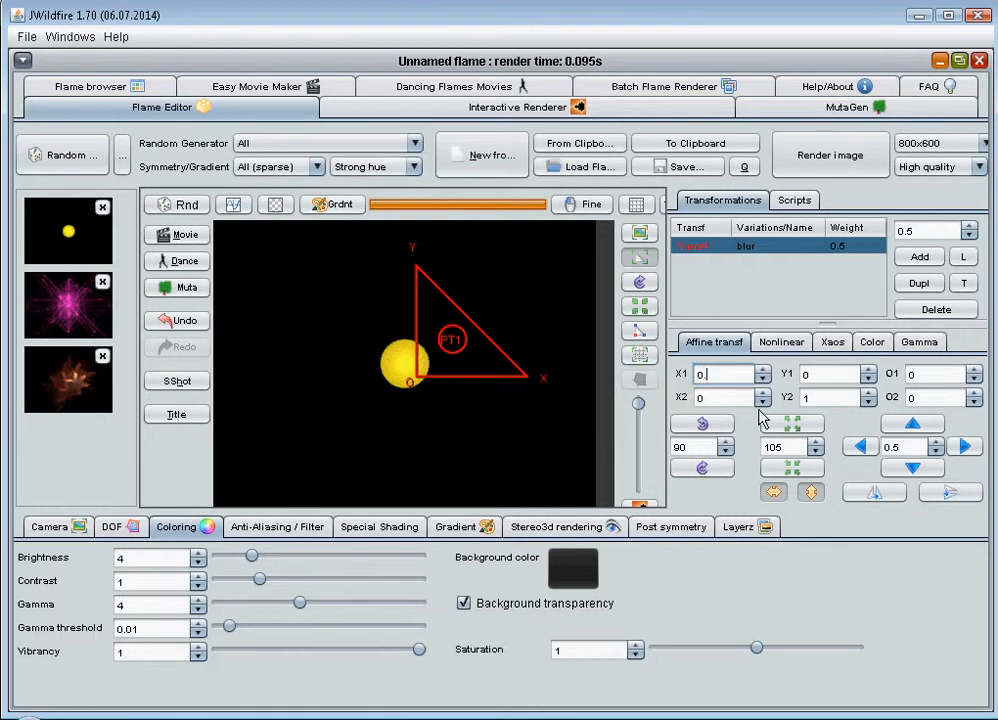
{"action": "key", "text": "Return"}
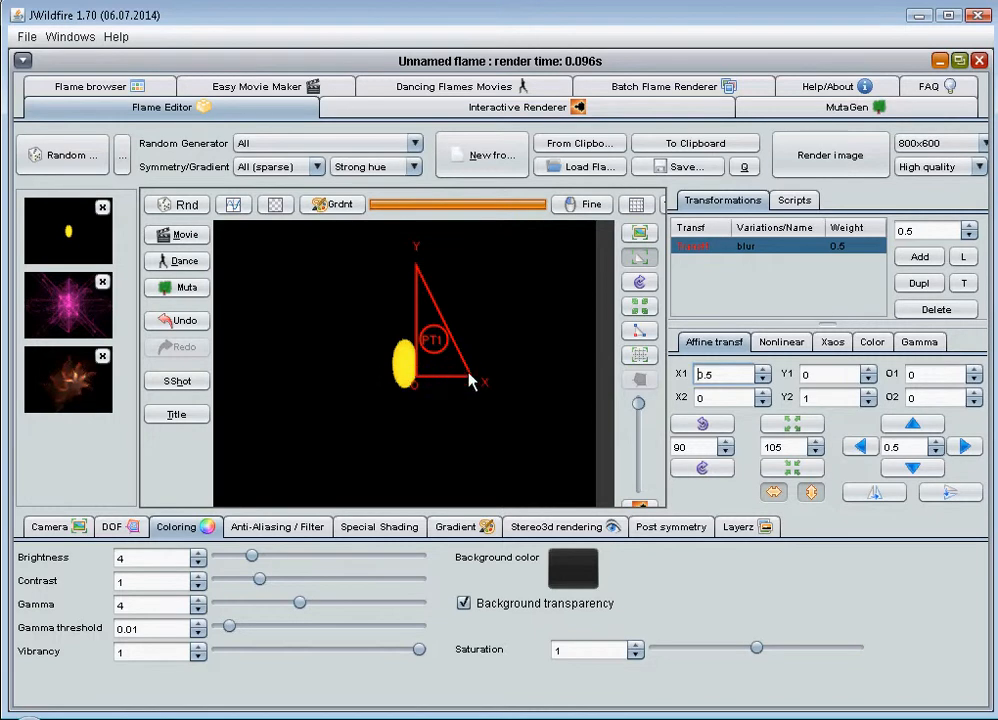
- Add a second transform and enlarge its affine settings area to reveal the Post TF option
{"action": "left_click", "coordinate": [917, 261]}
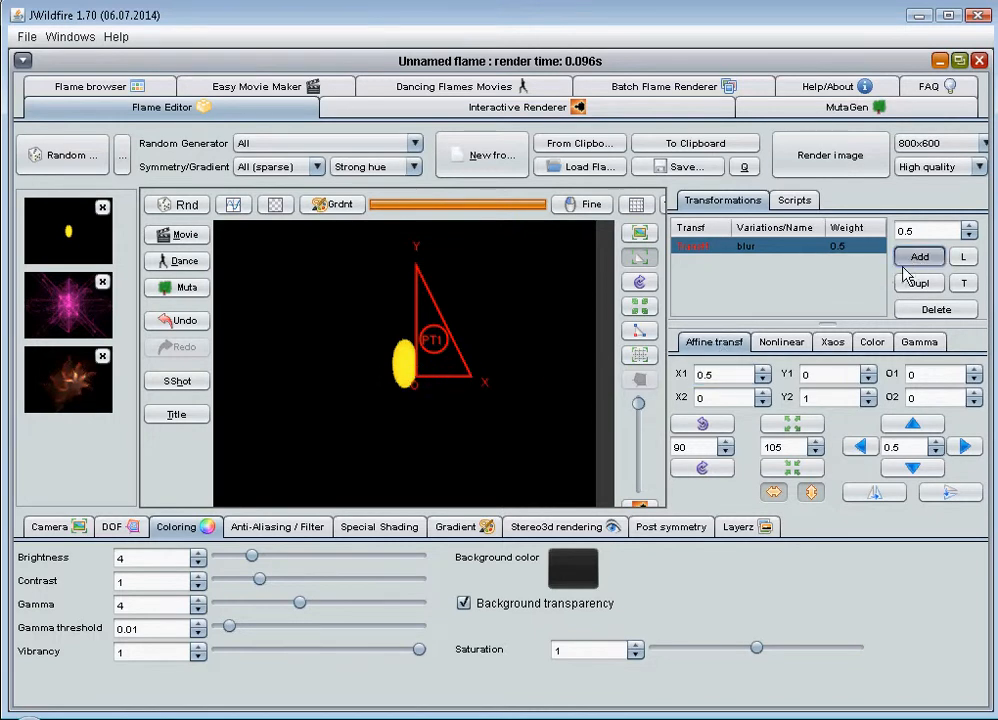
{"action": "left_click", "coordinate": [781, 343]}
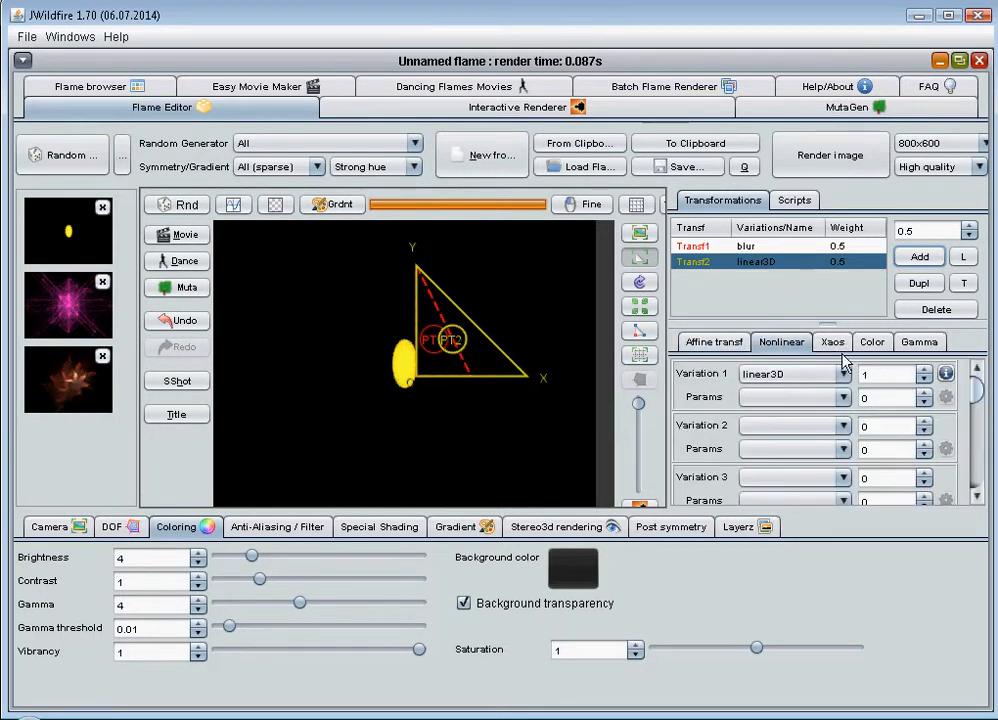
{"action": "left_click", "coordinate": [714, 342]}
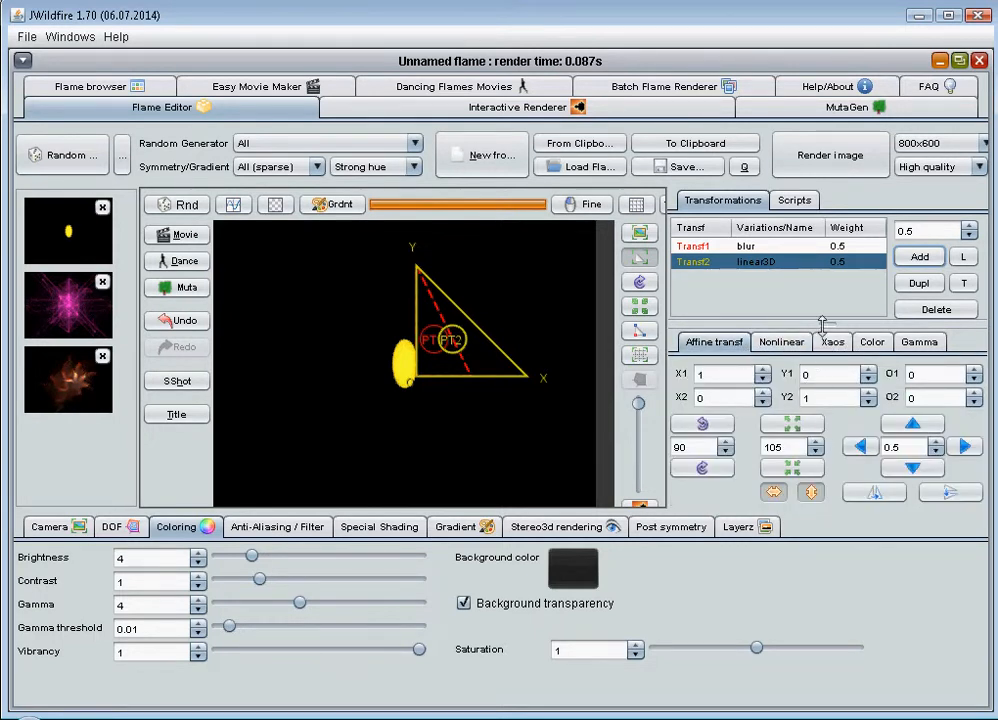
{"action": "left_click_drag", "start_coordinate": [822, 326], "coordinate": [822, 298]}
{"action": "left_click", "coordinate": [743, 490]}
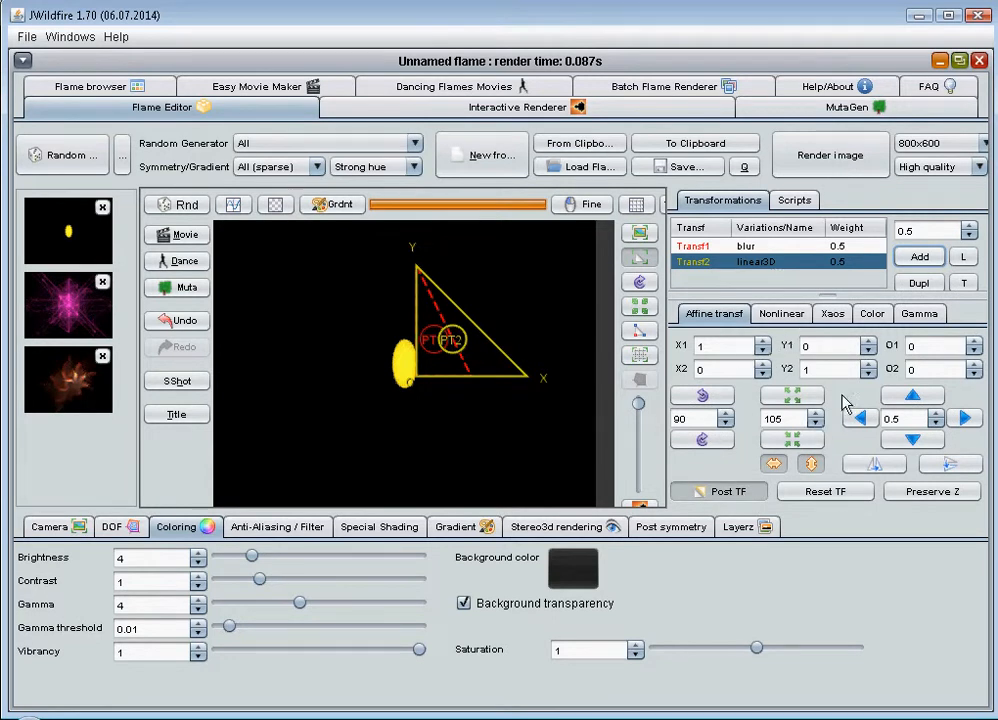
- Move the second transform's post triangle up by 2 units in increments of 0.5, giving an O2 of -2
{"action": "left_click", "coordinate": [787, 315]}
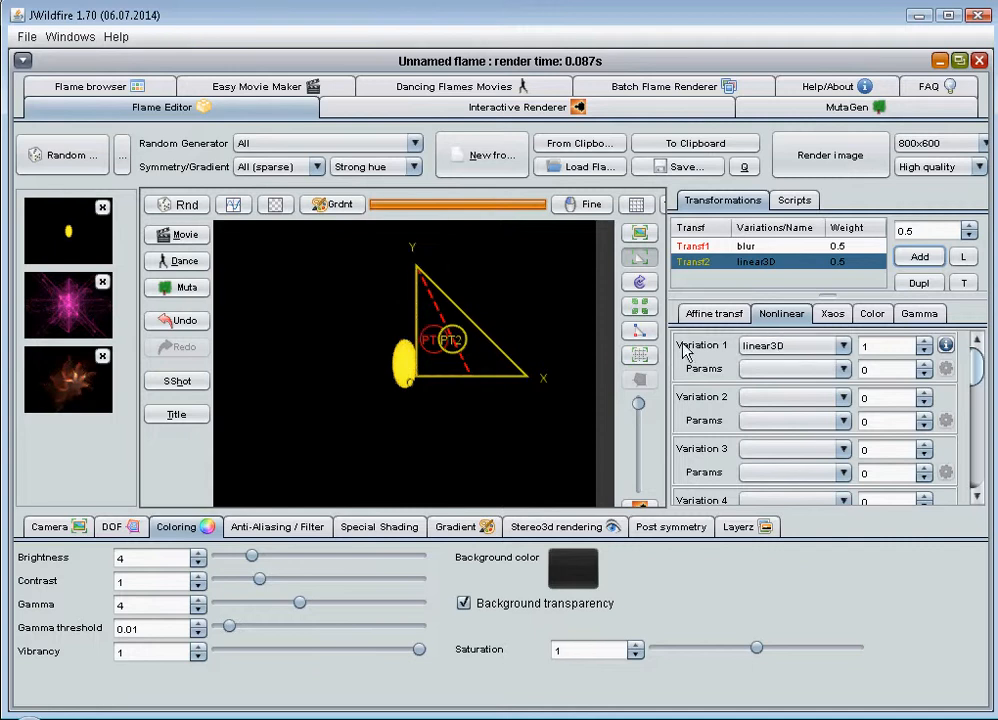
{"action": "left_click", "coordinate": [733, 314]}
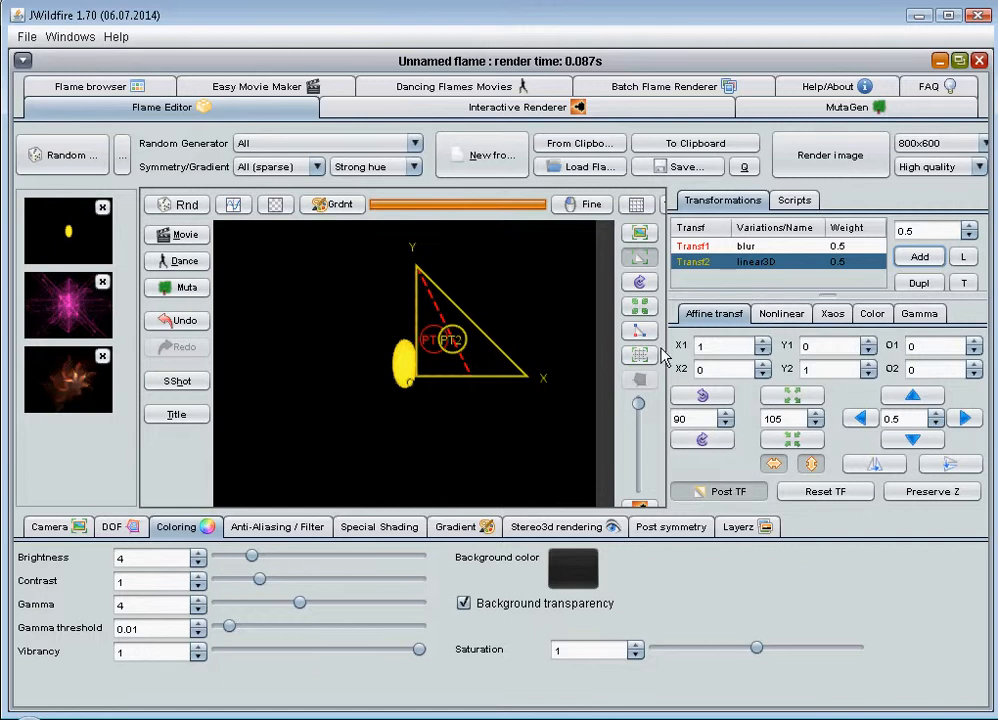
{"action": "left_click", "coordinate": [912, 398]}
{"action": "left_click", "coordinate": [912, 398]}
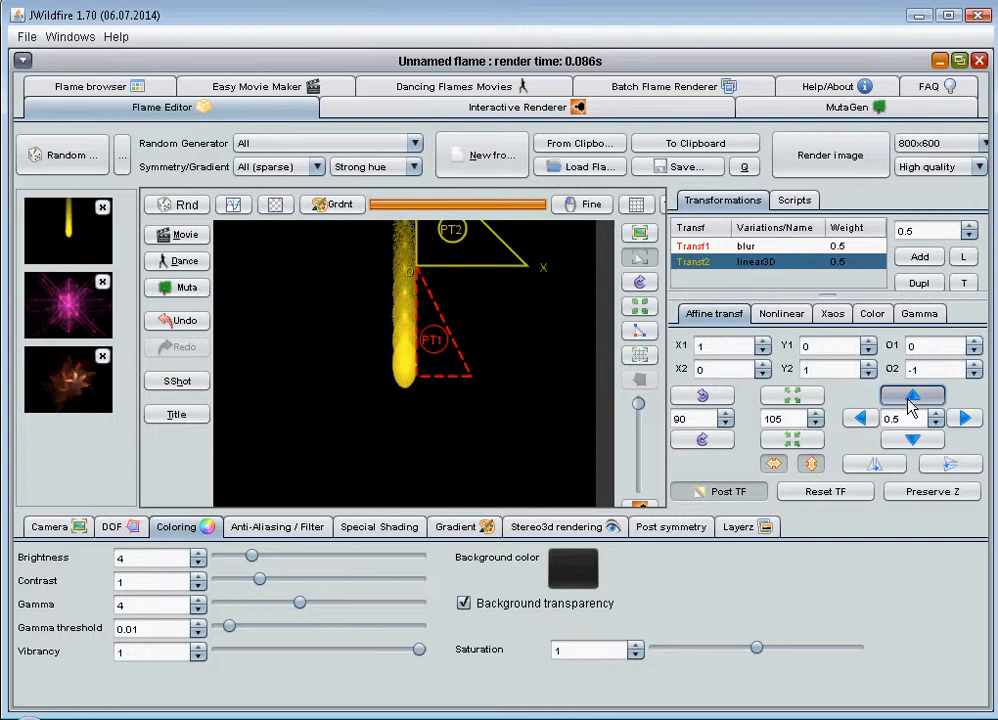
{"action": "left_click", "coordinate": [912, 398]}
{"action": "left_click", "coordinate": [912, 398]}
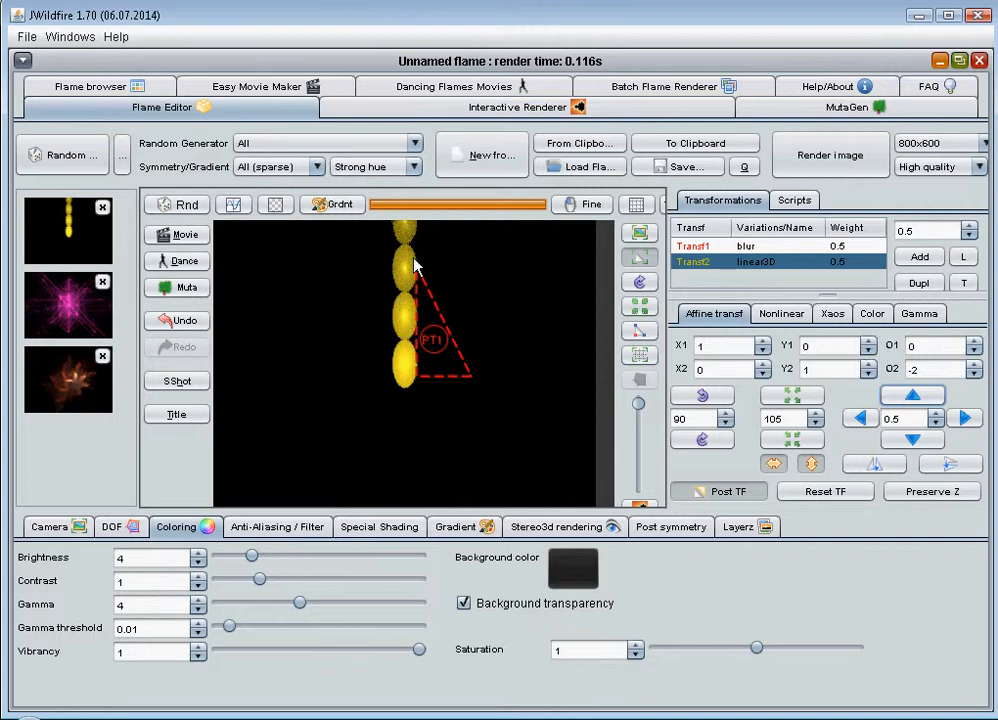
- Try a Xaos weight of 0 from the second transform to itself
{"action": "left_click", "coordinate": [832, 313]}
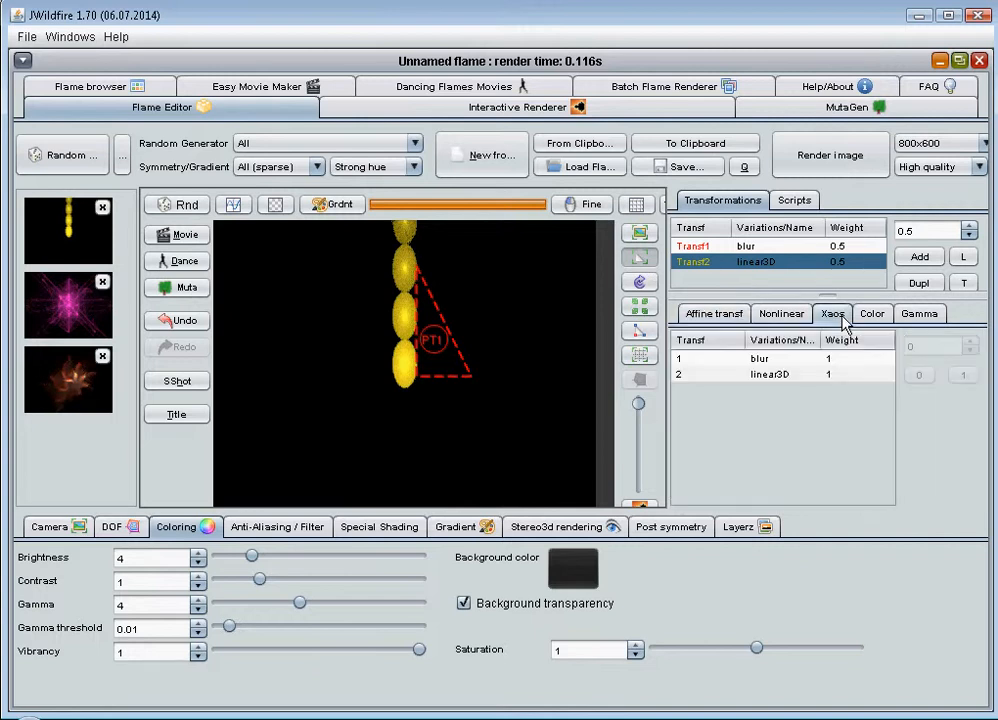
{"action": "left_click", "coordinate": [836, 376]}
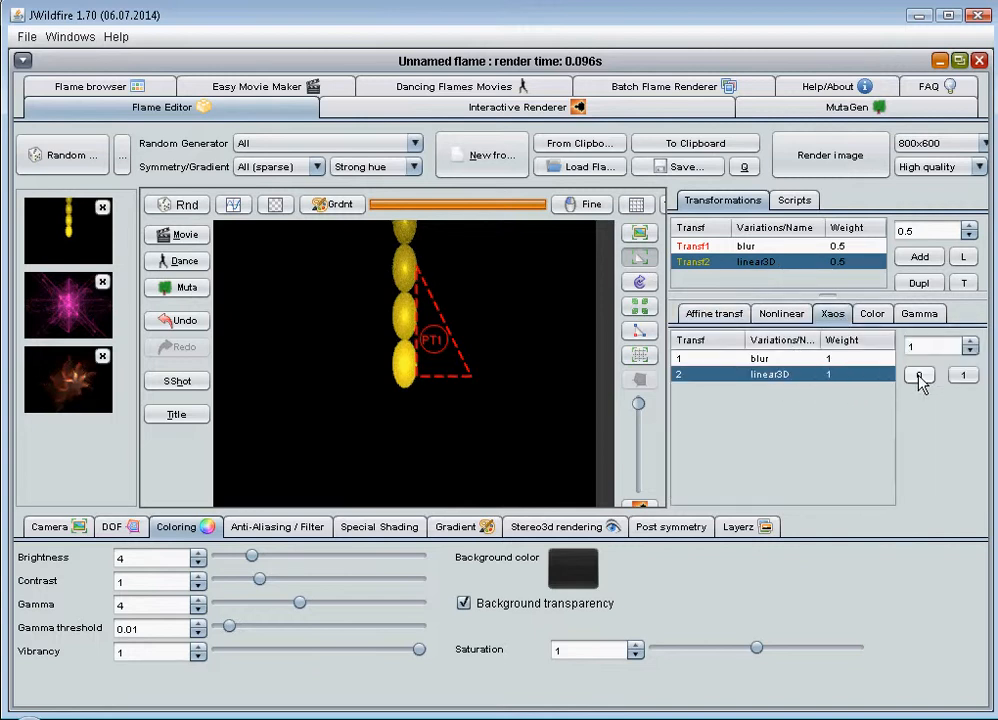
{"action": "left_click", "coordinate": [919, 376]}
- Set the second transform's linear3D amount to 0.7 after trying 0.6
{"action": "left_click", "coordinate": [779, 314]}
{"action": "left_click", "coordinate": [891, 344]}
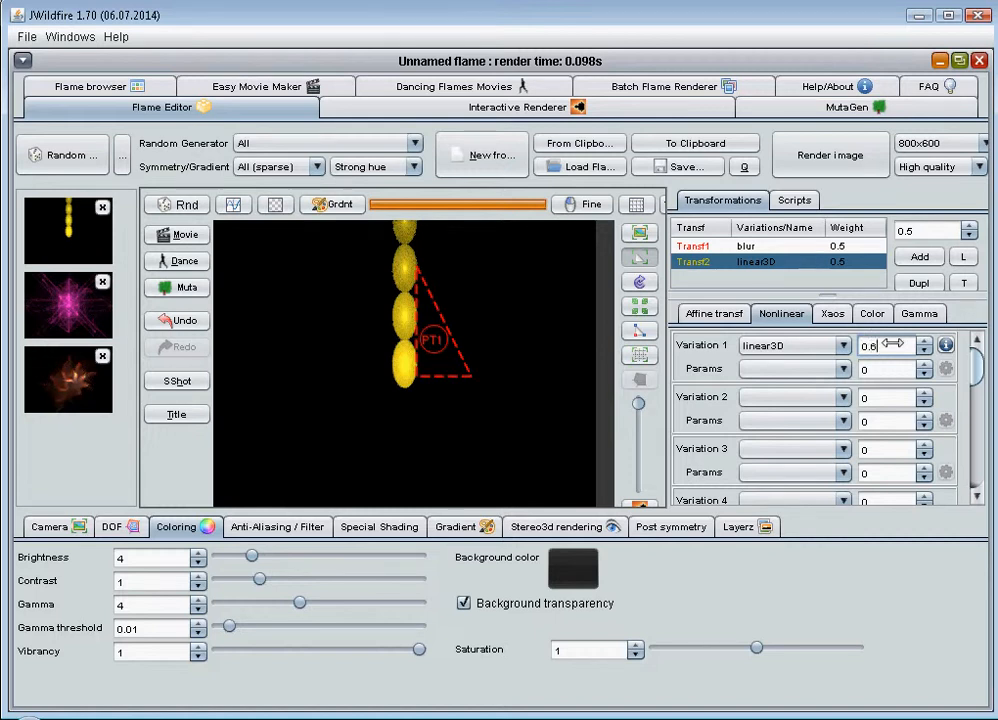
{"action": "key", "text": "Return"}
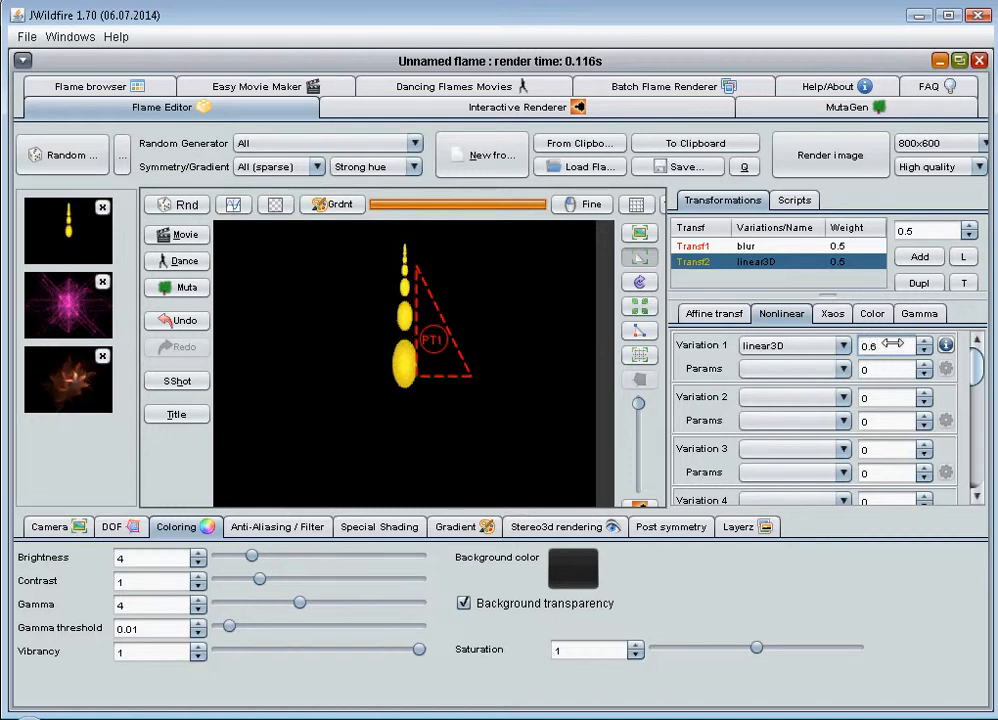
{"action": "left_click", "coordinate": [886, 342]}
{"action": "key", "text": "Return"}
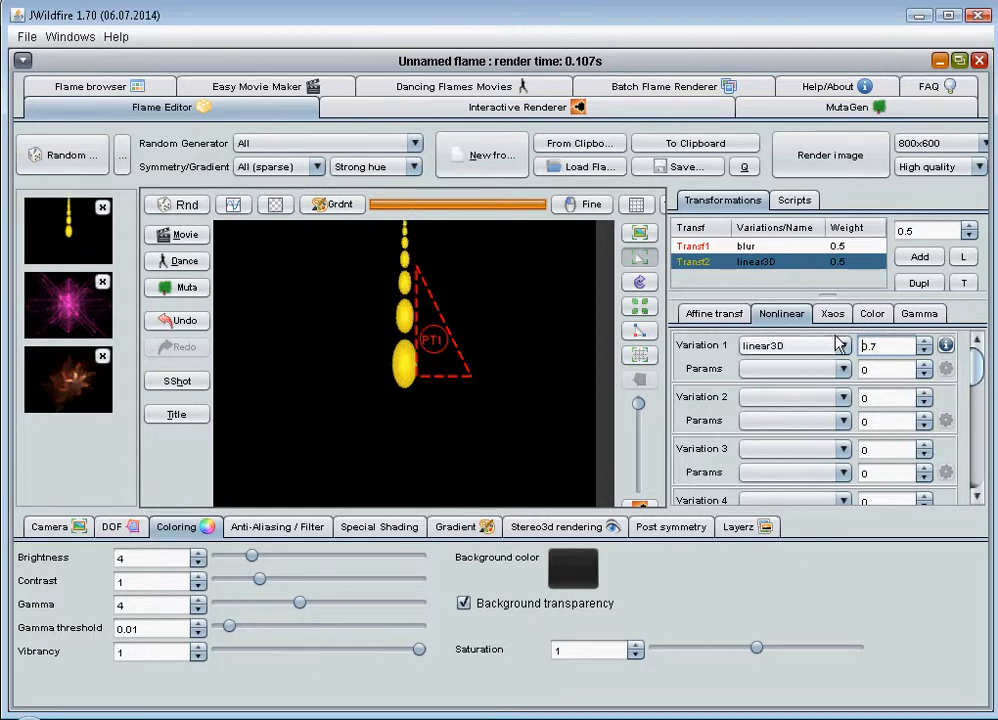
- Move the second transform's post triangle down by 0.5 to an O2 of -1.5
{"action": "left_click", "coordinate": [744, 316]}
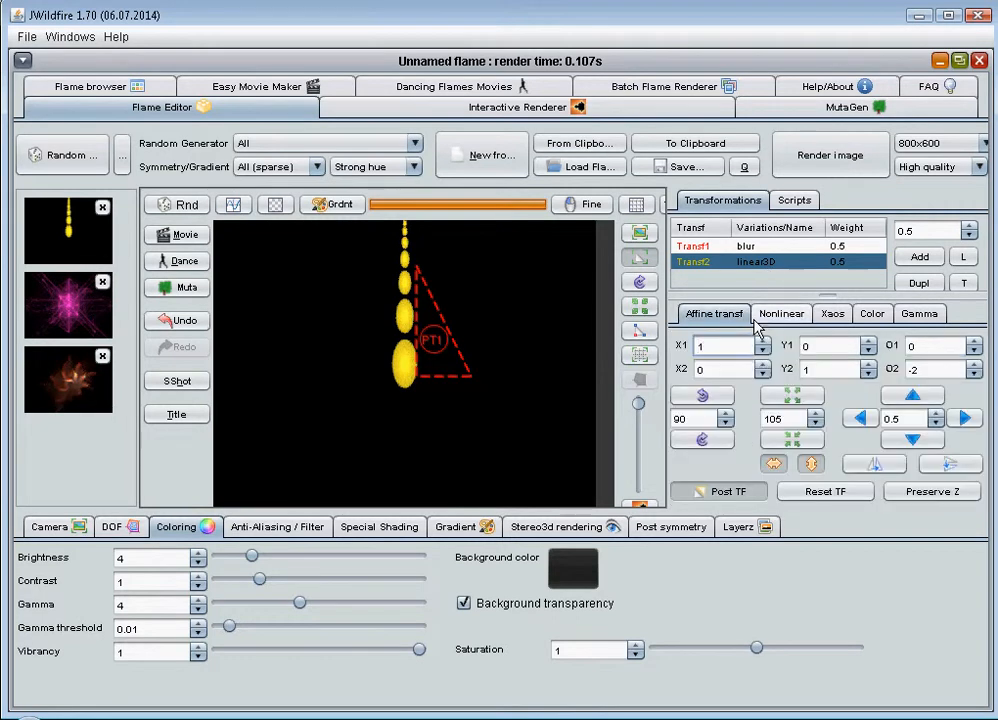
{"action": "left_click", "coordinate": [914, 444]}
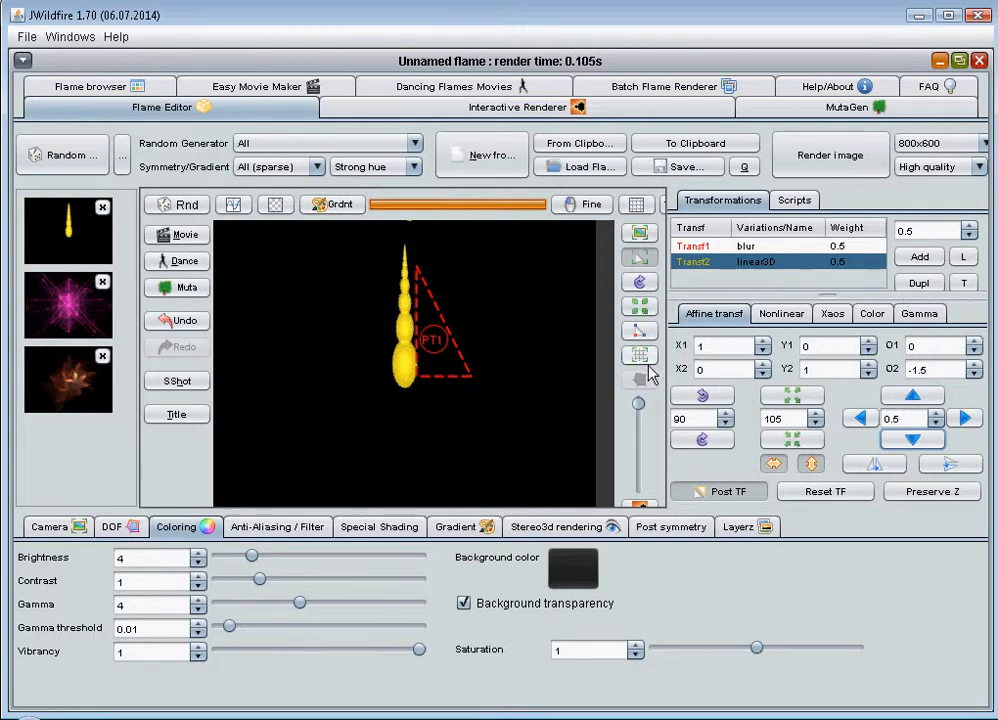
- Rotate the second transform's post triangle clockwise by 15 degrees and shift it right by 0.5
{"action": "double_click", "coordinate": [700, 421]}
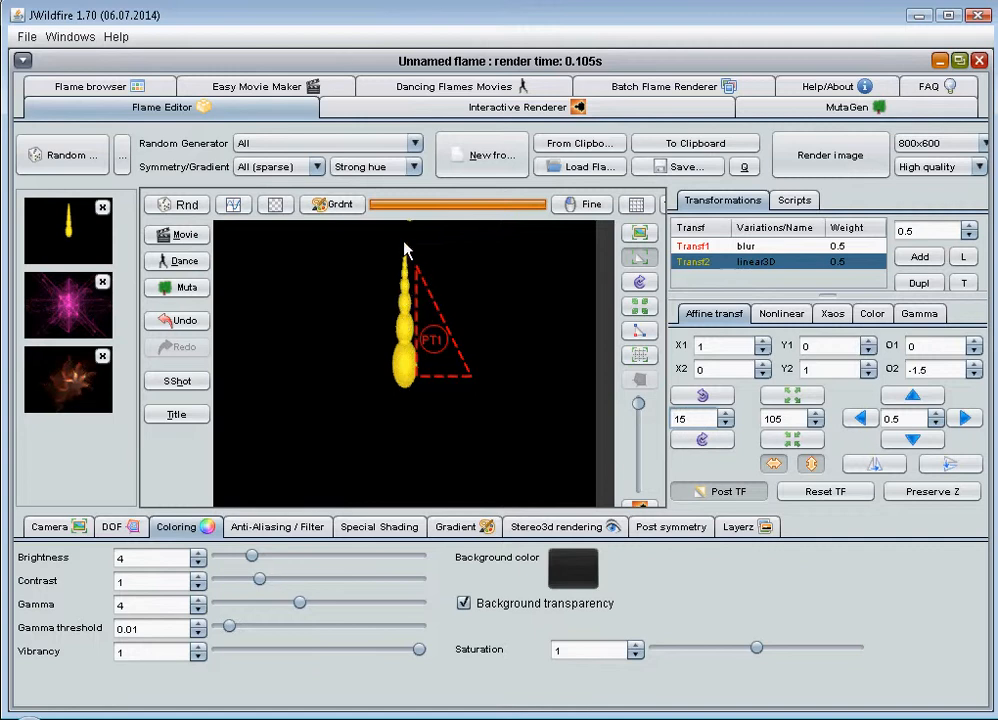
{"action": "left_click", "coordinate": [700, 441]}
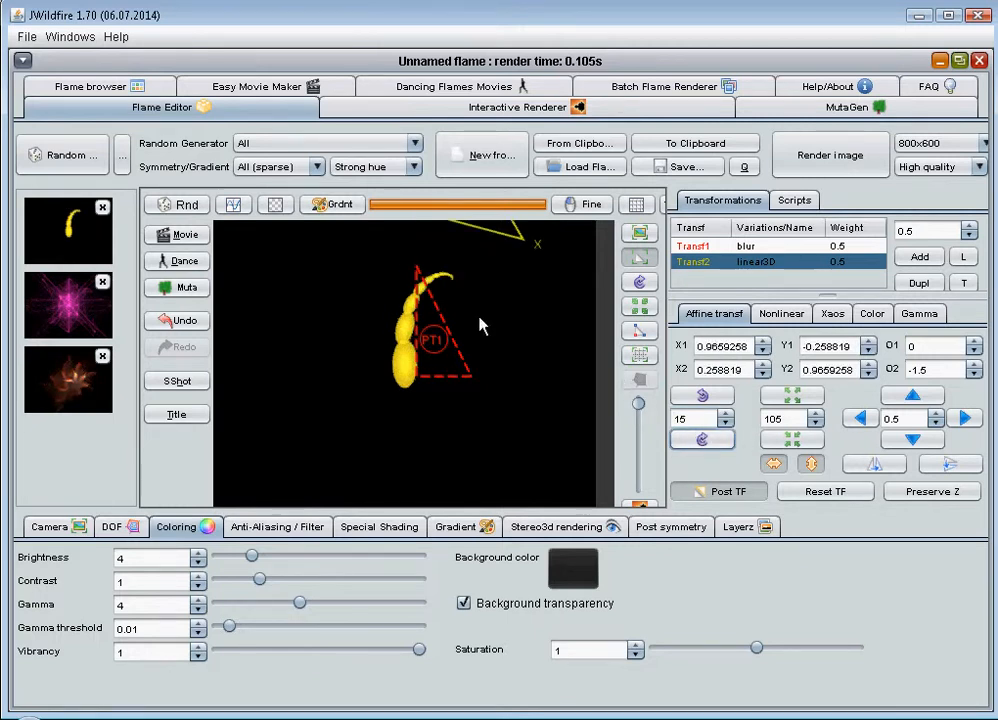
{"action": "left_click", "coordinate": [964, 419]}
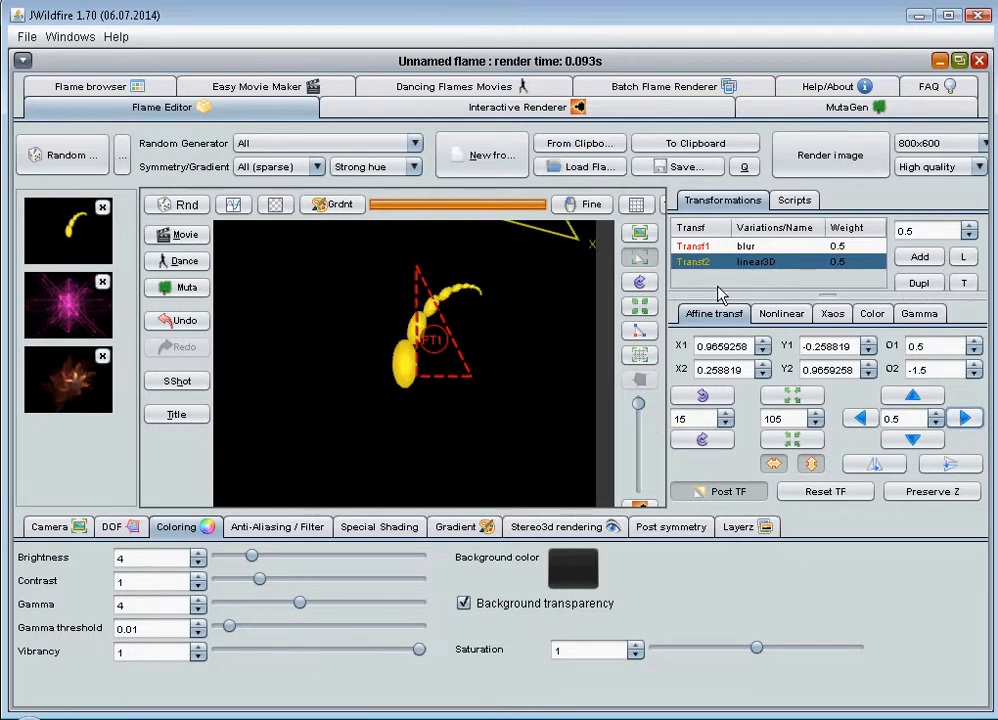
- Make the blur transform narrower by setting its post-affine X1 coefficient to 0.3
{"action": "left_click", "coordinate": [745, 246]}
{"action": "double_click", "coordinate": [738, 346]}
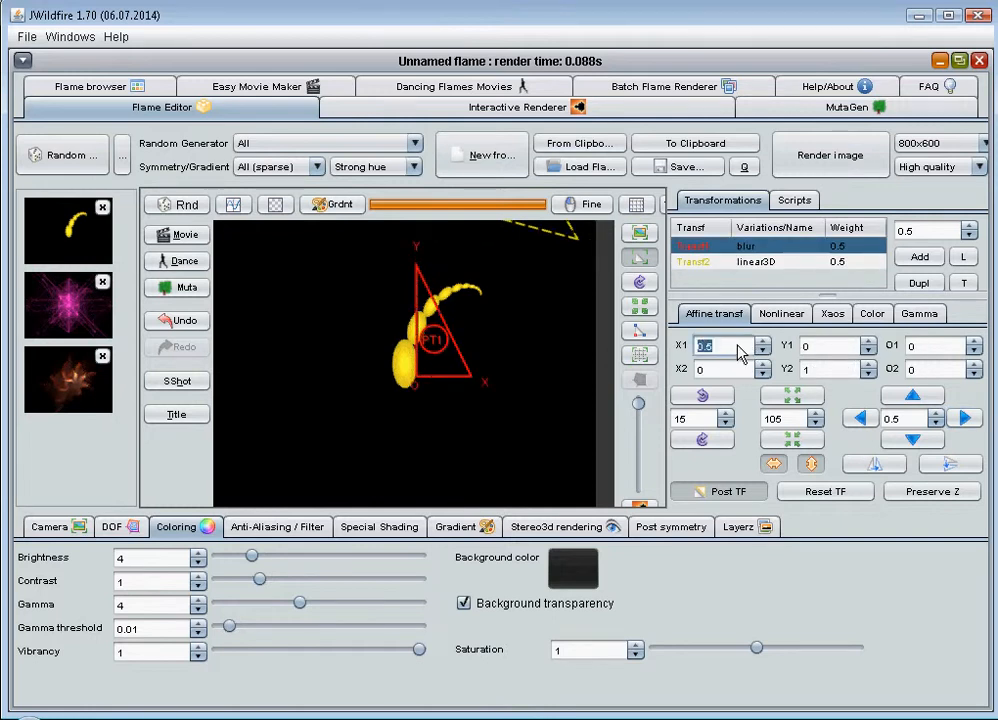
{"action": "type", "text": "0.3"}
{"action": "key", "text": "Return"}
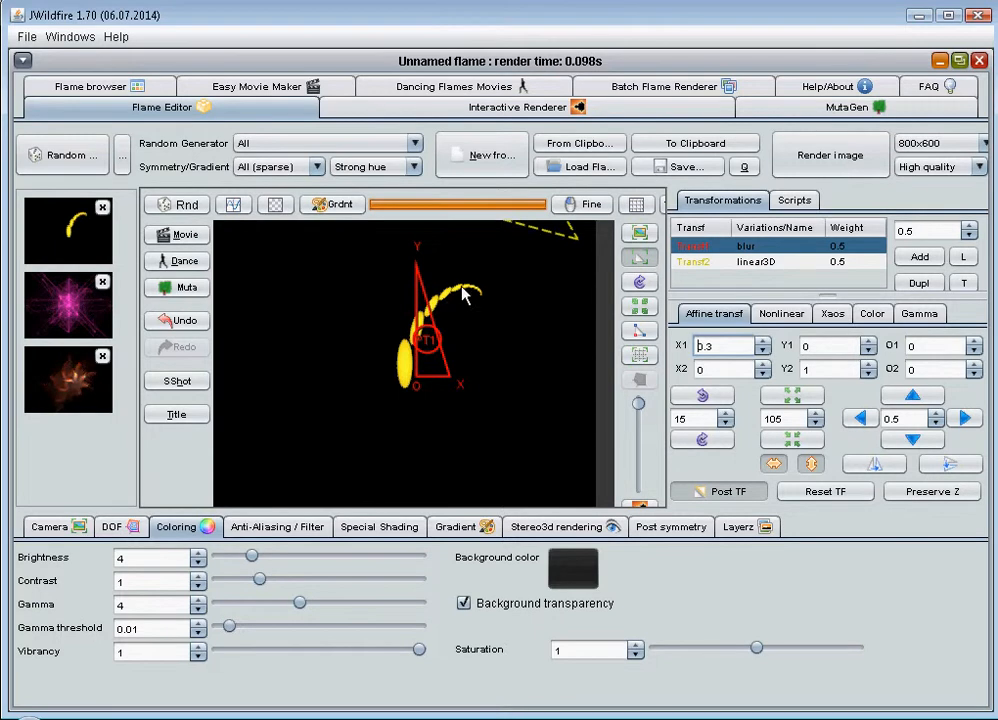
- Enlarge the transformations list area and add a third transform
{"action": "left_click", "coordinate": [773, 262]}
{"action": "left_click_drag", "start_coordinate": [835, 299], "coordinate": [829, 362]}
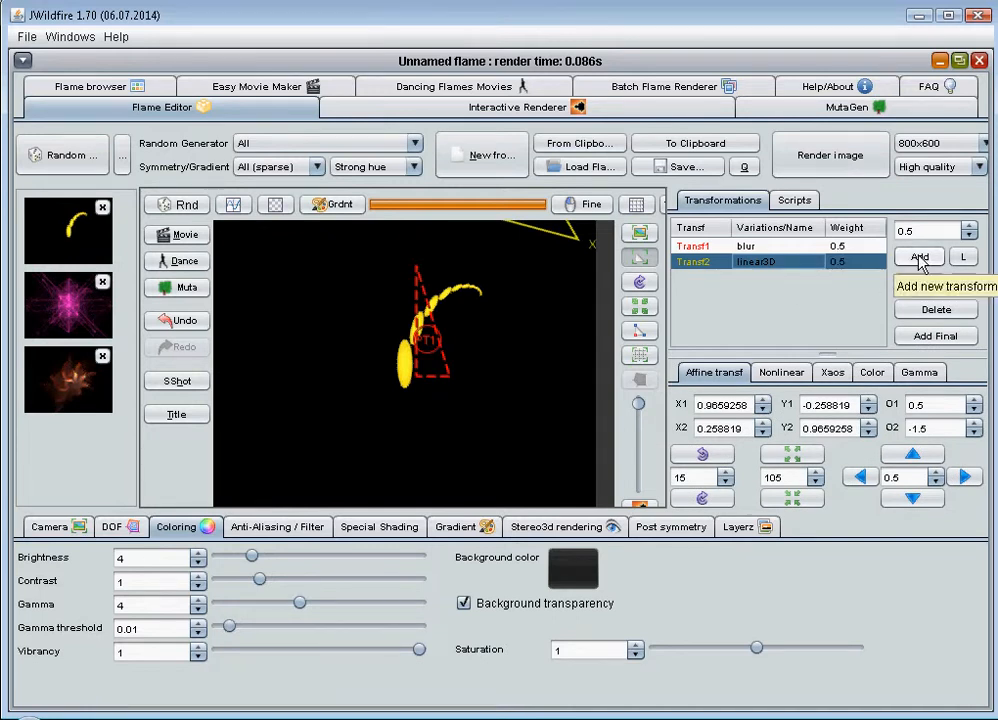
{"action": "left_click", "coordinate": [919, 258]}
- Set the Xaos weights between the third and second transforms to 0 in both directions
{"action": "left_click", "coordinate": [845, 377]}
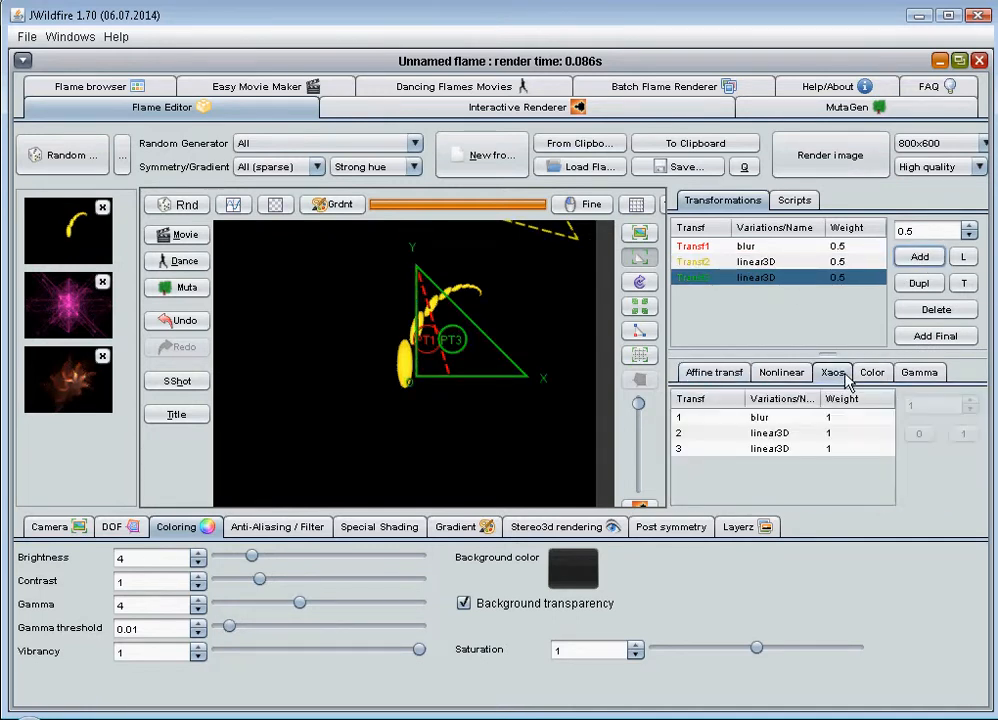
{"action": "left_click", "coordinate": [869, 438]}
{"action": "left_click", "coordinate": [919, 434]}
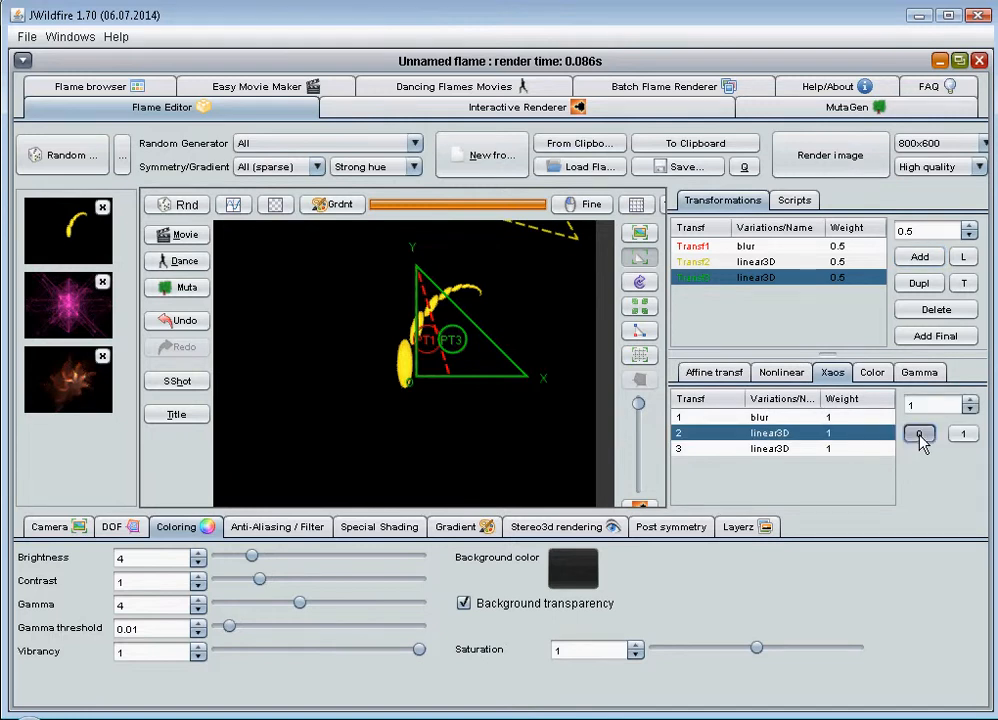
{"action": "left_click", "coordinate": [809, 262]}
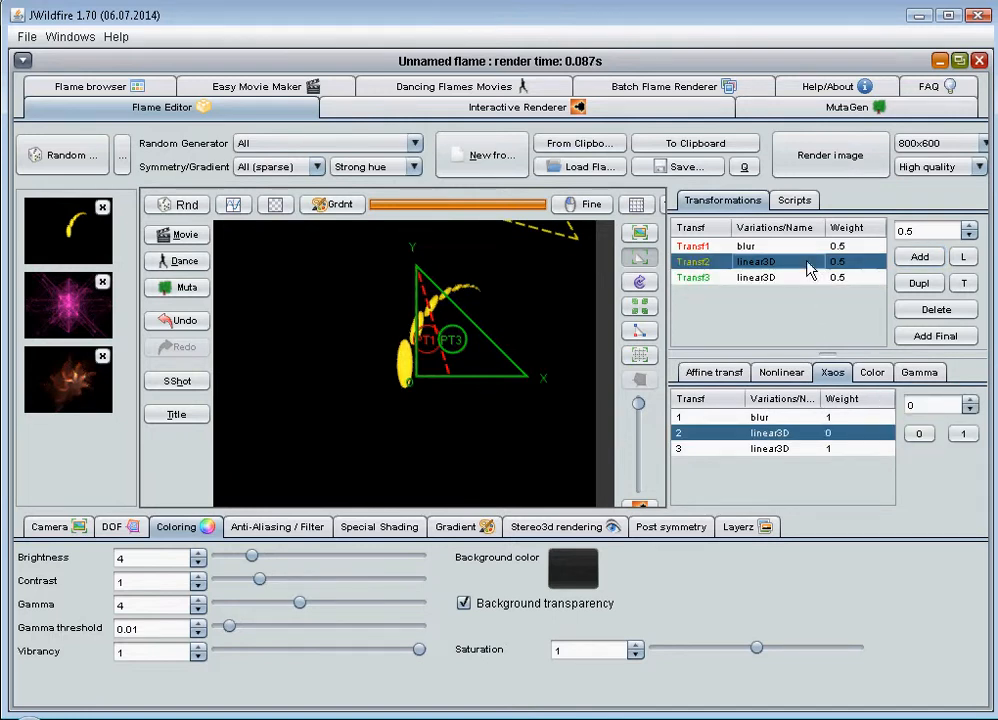
{"action": "left_click", "coordinate": [847, 449]}
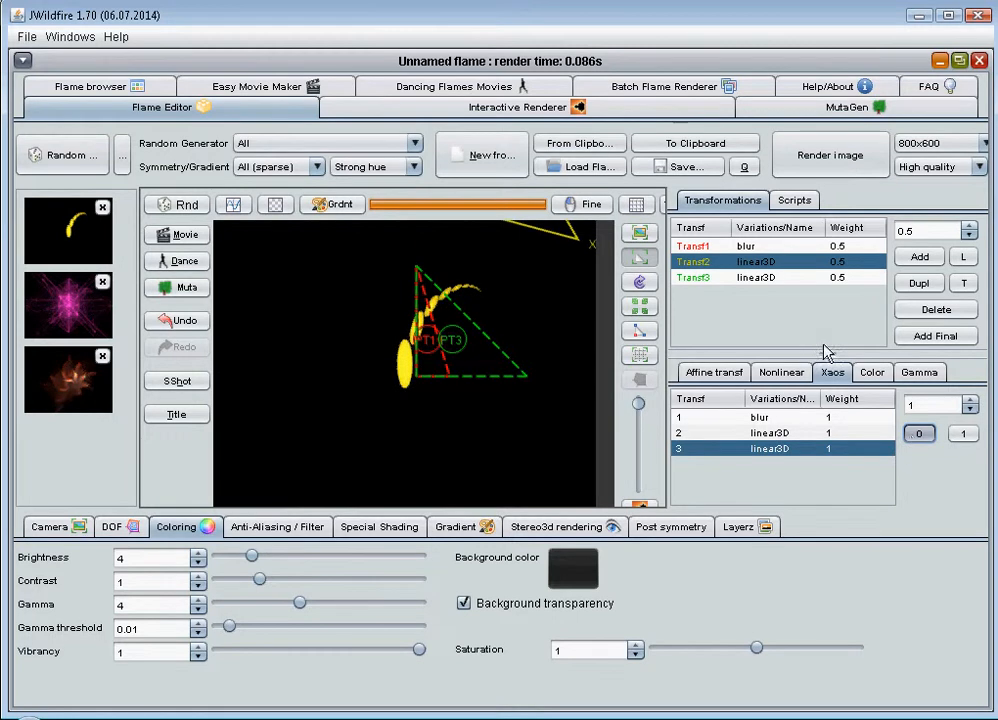
- Shift the third transform's post triangle up by 1.5 in 0.5 increments and rotate it counter-clockwise by 15 degrees
{"action": "left_click", "coordinate": [733, 279]}
{"action": "left_click", "coordinate": [737, 377]}
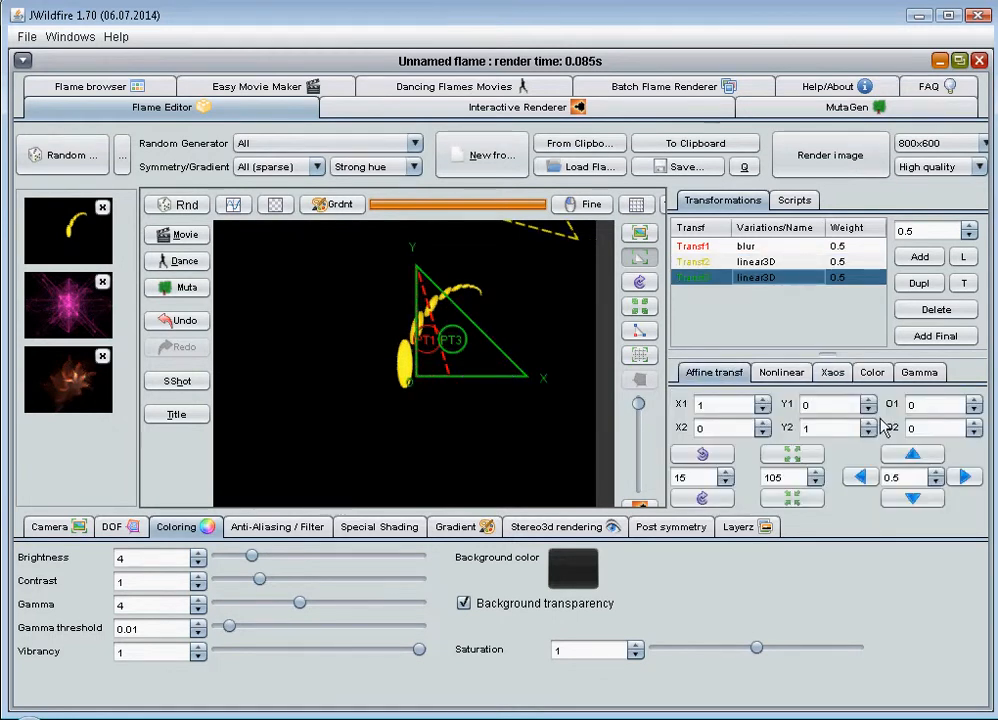
{"action": "left_click", "coordinate": [913, 457]}
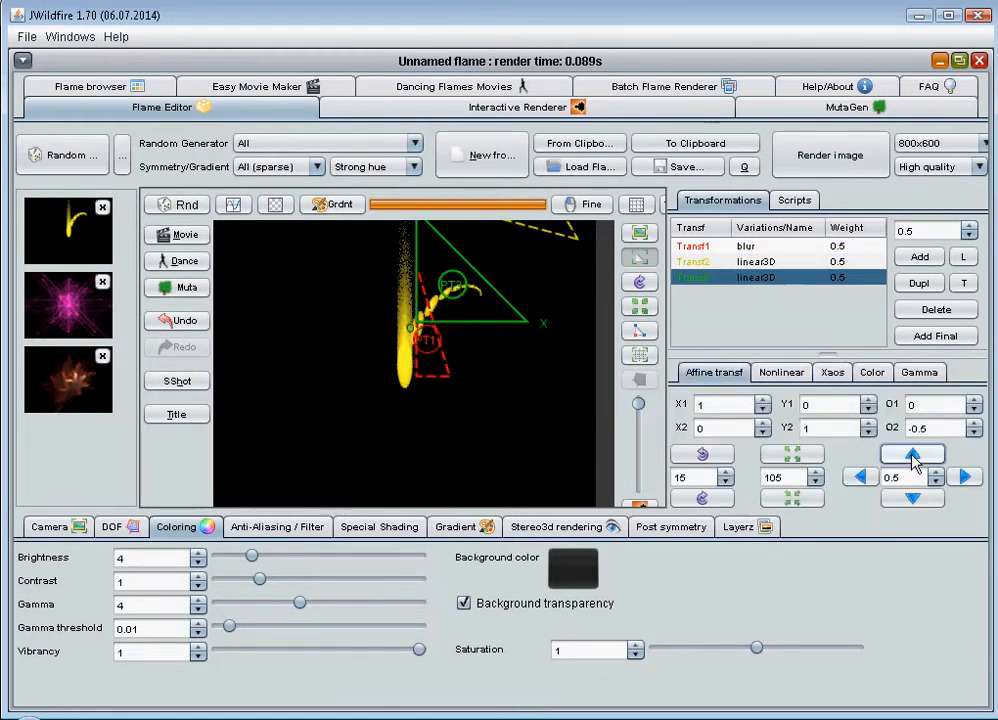
{"action": "left_click", "coordinate": [913, 457]}
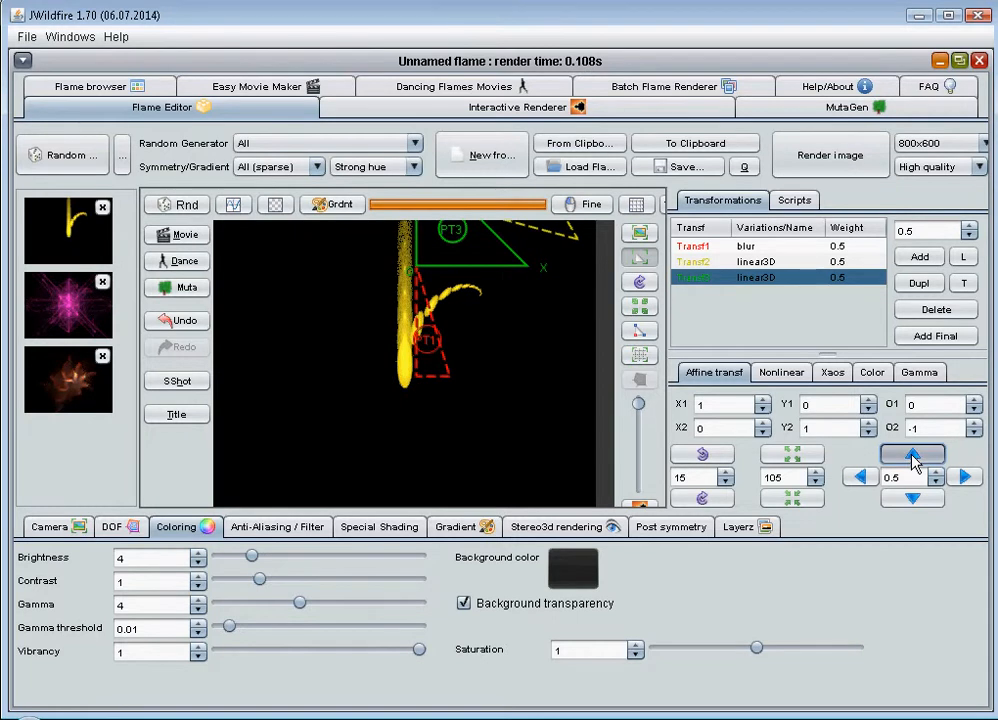
{"action": "left_click", "coordinate": [913, 457]}
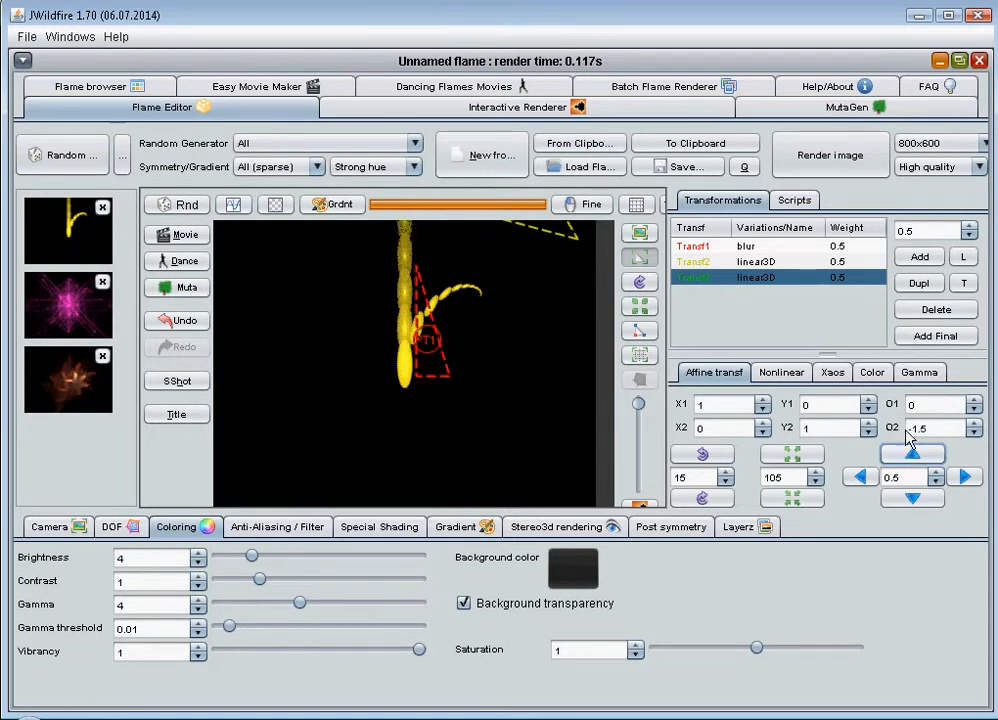
{"action": "left_click", "coordinate": [702, 456]}
- Set the third transform's linear3D amount to 0.7 and shift its post triangle left by 0.5
{"action": "left_click", "coordinate": [781, 372]}
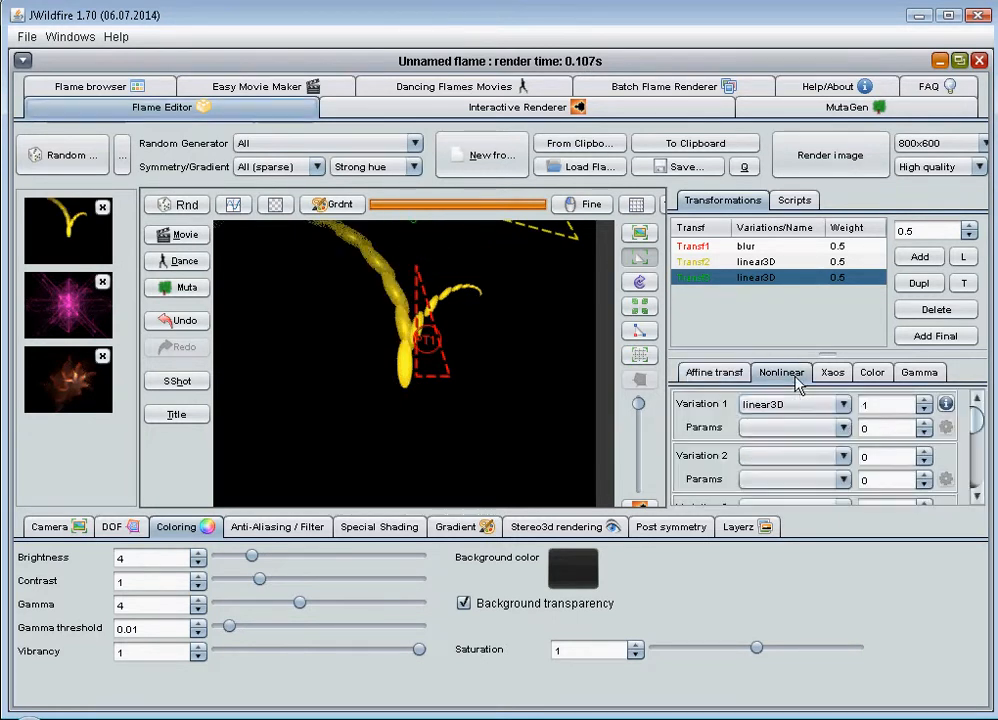
{"action": "left_click", "coordinate": [893, 410]}
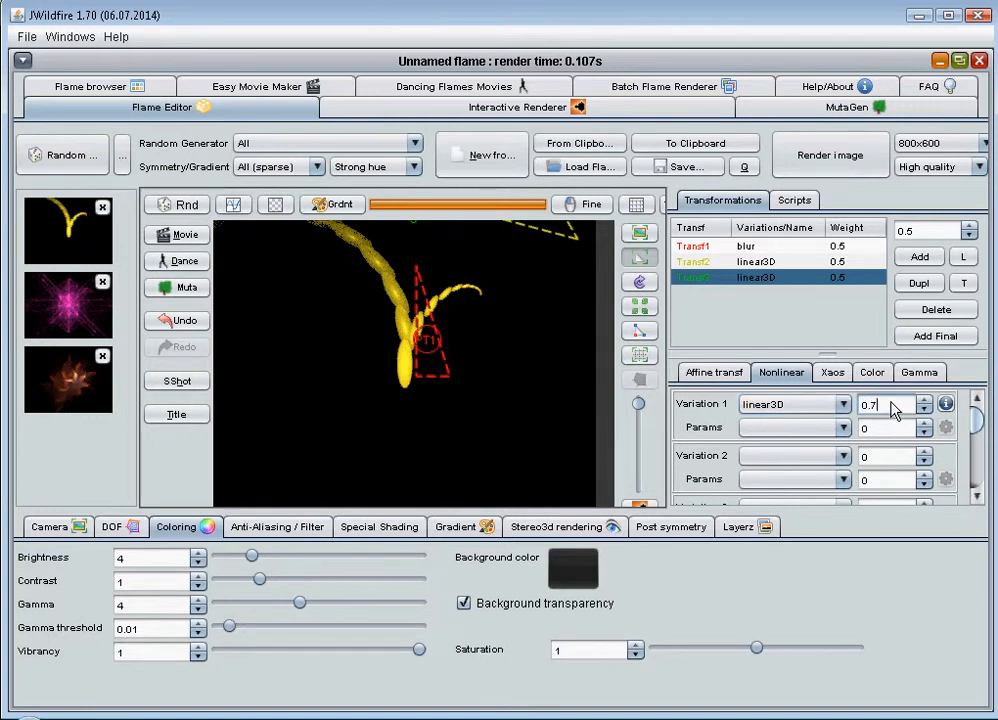
{"action": "key", "text": "Return"}
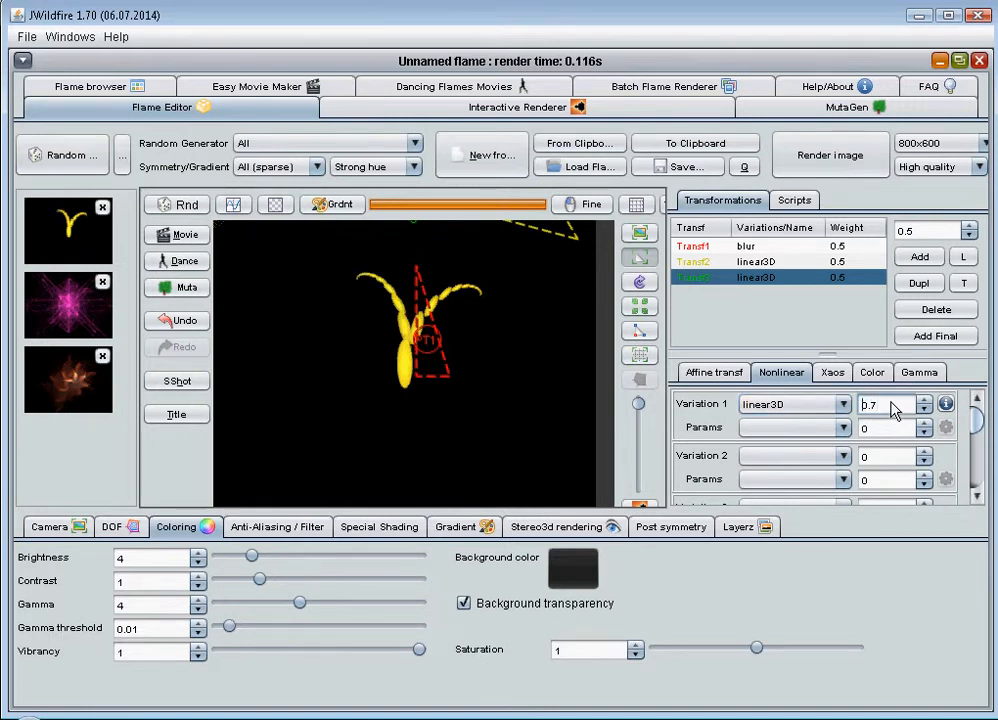
{"action": "left_click", "coordinate": [731, 376]}
{"action": "left_click", "coordinate": [860, 478]}
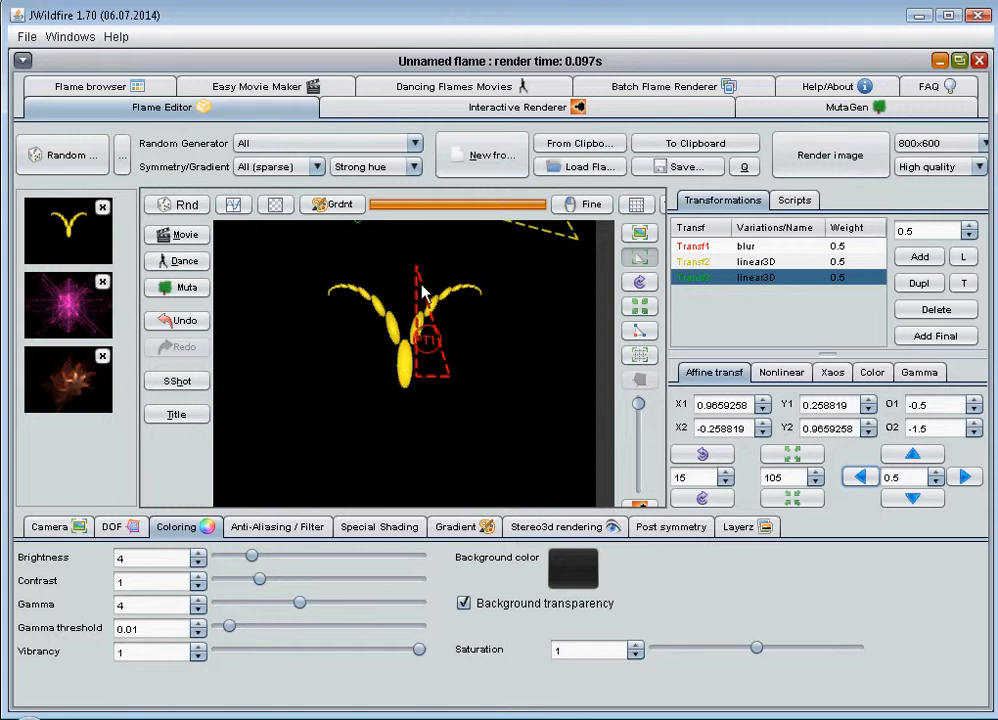
- Restore the Xaos weights between the second and third transforms to 1 in both directions
{"action": "left_click", "coordinate": [831, 372]}
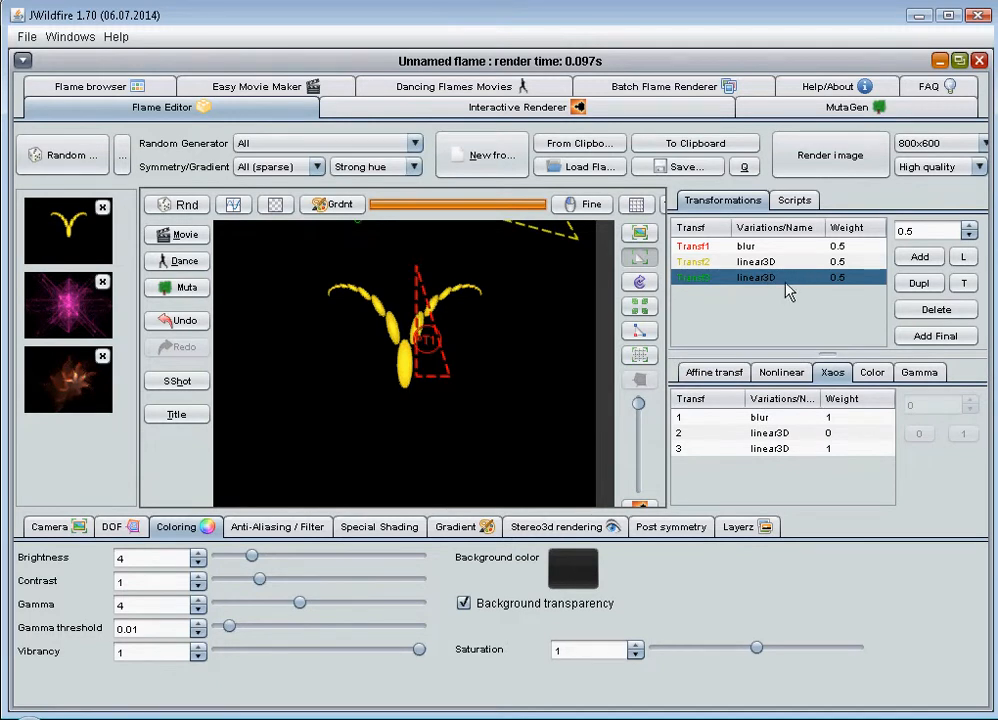
{"action": "left_click", "coordinate": [835, 441]}
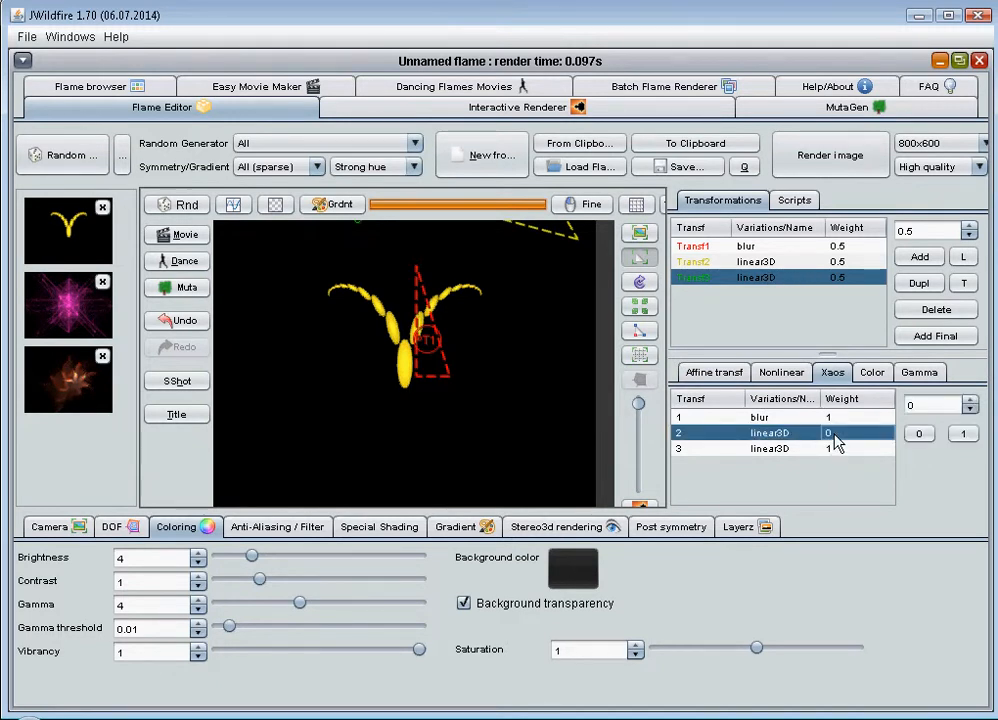
{"action": "left_click", "coordinate": [789, 268]}
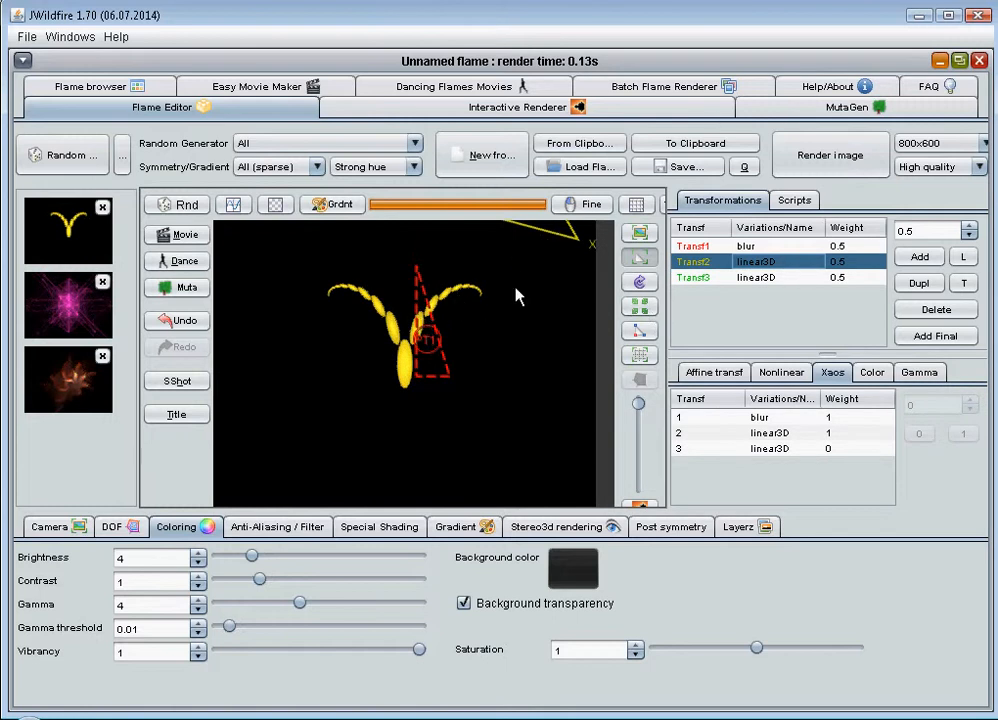
{"action": "left_click", "coordinate": [840, 449]}
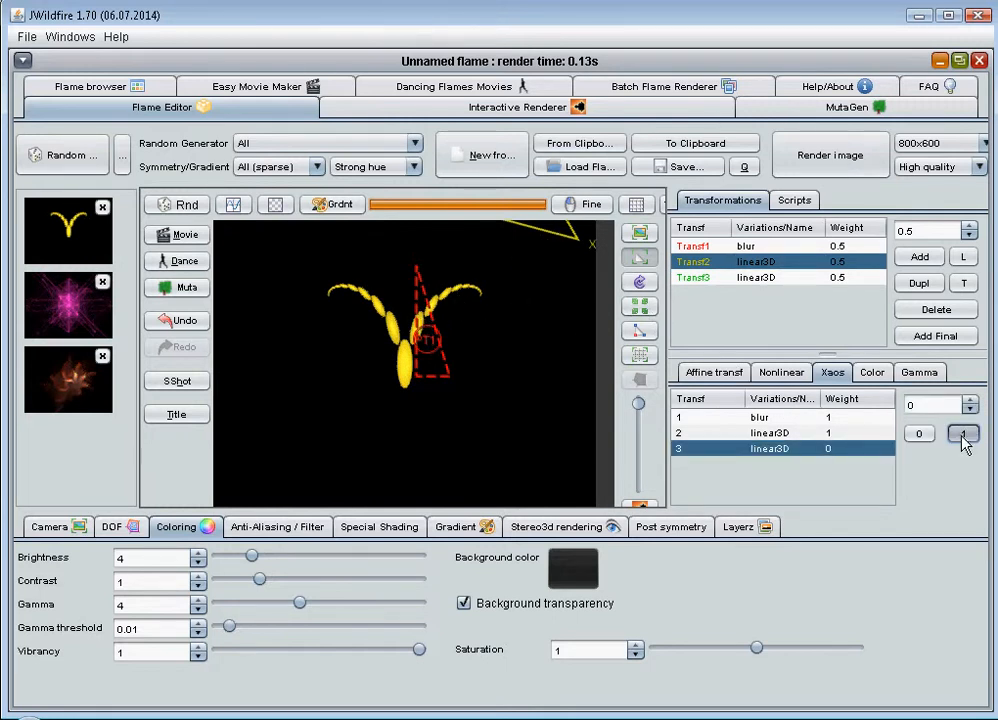
{"action": "left_click", "coordinate": [960, 437]}
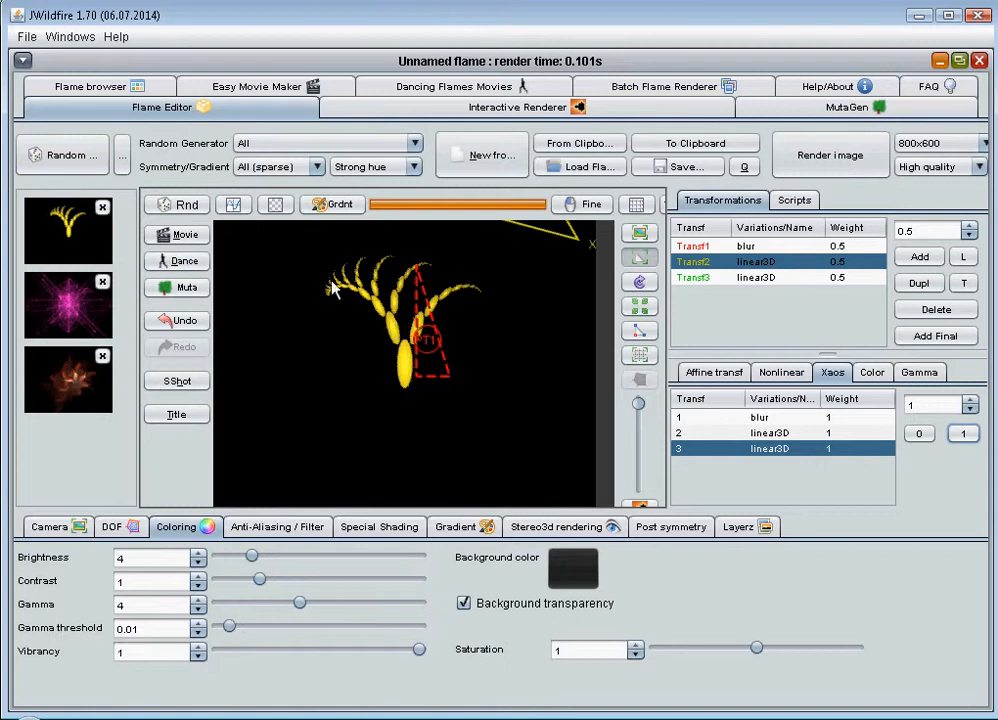
{"action": "left_click", "coordinate": [797, 278]}
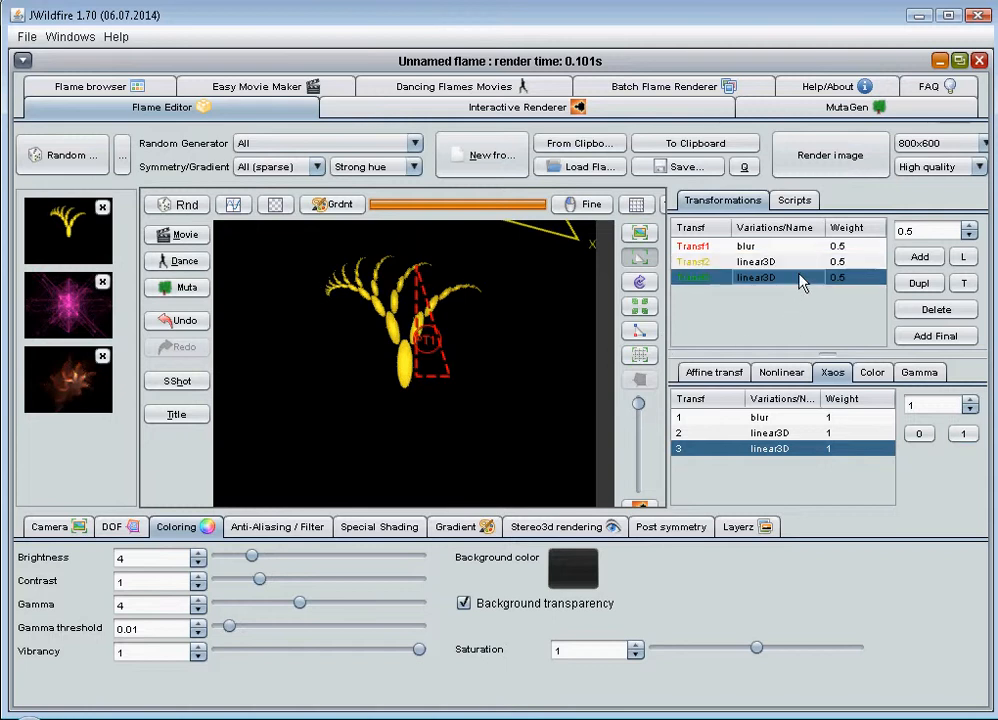
{"action": "left_click", "coordinate": [868, 433]}
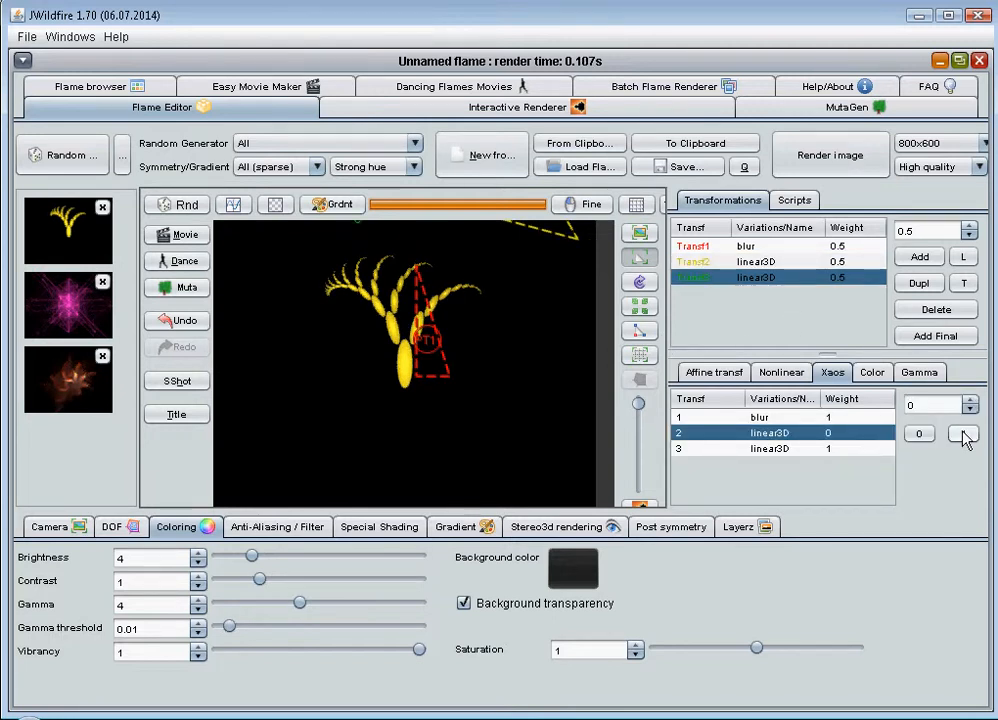
{"action": "left_click", "coordinate": [963, 433]}
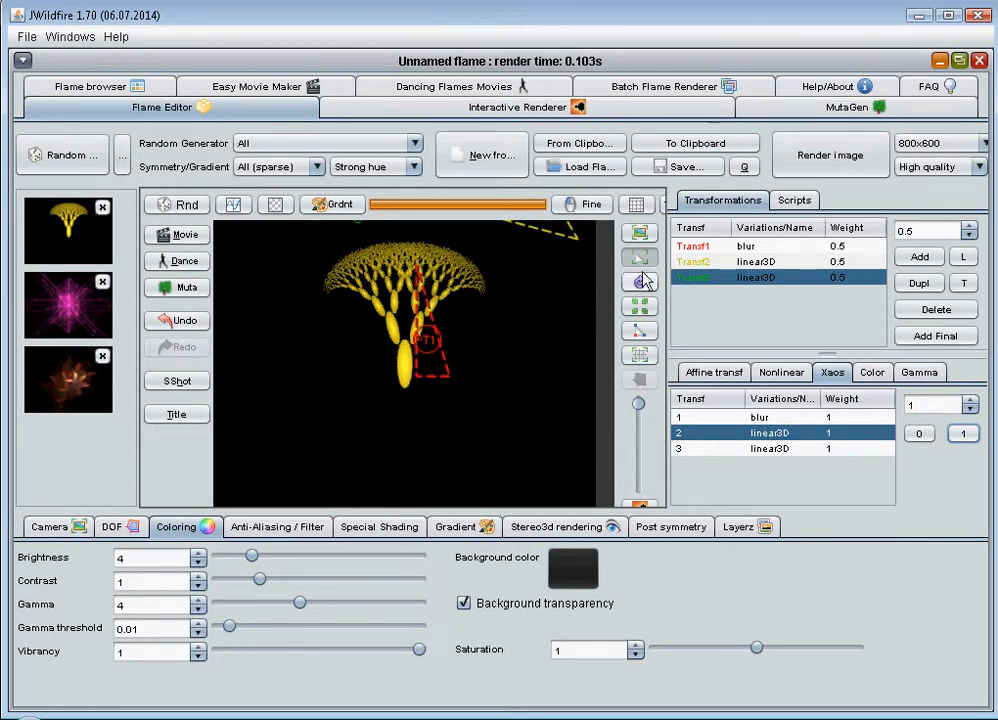
- Add post_rotate_y as the second variation of the third transform
{"action": "left_click", "coordinate": [778, 373]}
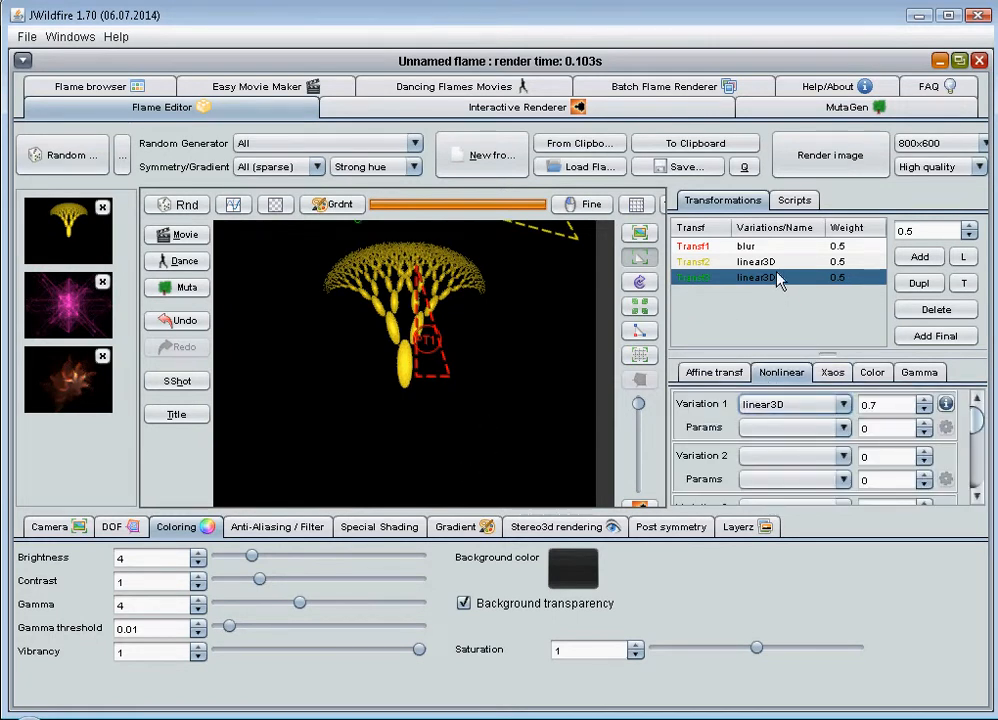
{"action": "left_click", "coordinate": [845, 457]}
{"action": "scroll", "coordinate": [826, 265], "scroll_direction": "down", "scroll_amount": 15}
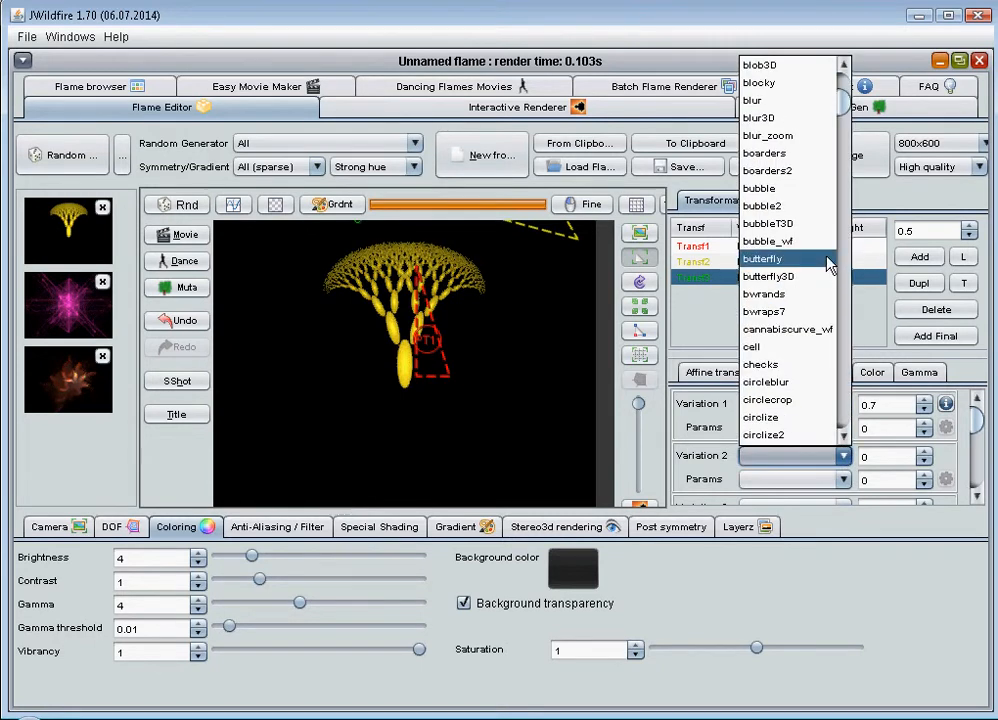
{"action": "scroll", "coordinate": [815, 258], "scroll_direction": "down", "scroll_amount": 20}
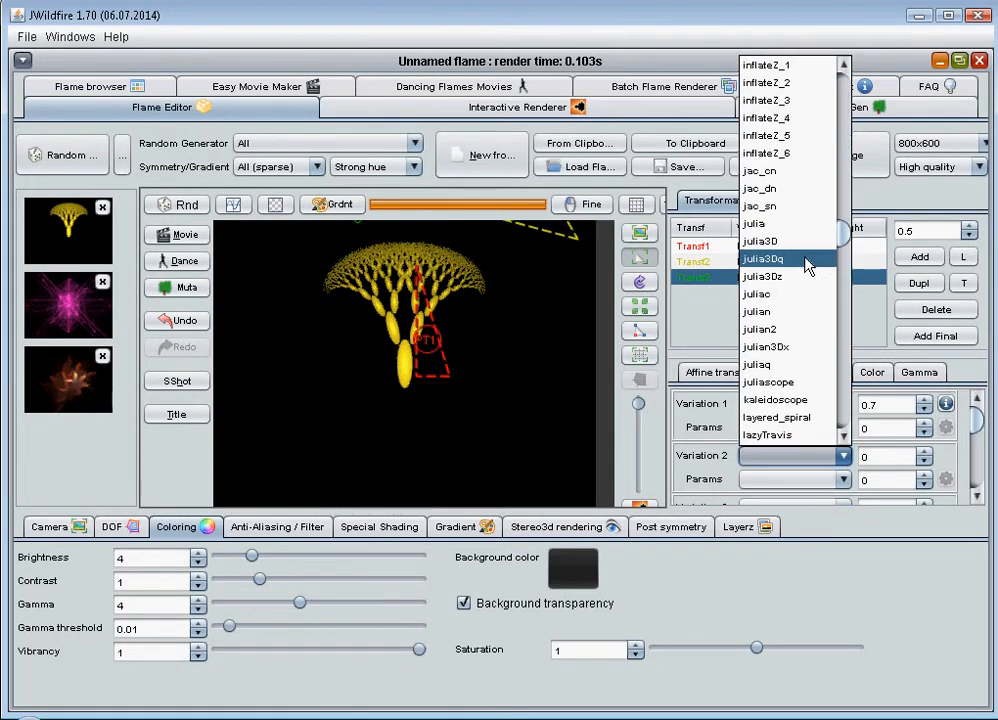
{"action": "scroll", "coordinate": [808, 272], "scroll_direction": "down", "scroll_amount": 7}
{"action": "scroll", "coordinate": [808, 285], "scroll_direction": "down", "scroll_amount": 8}
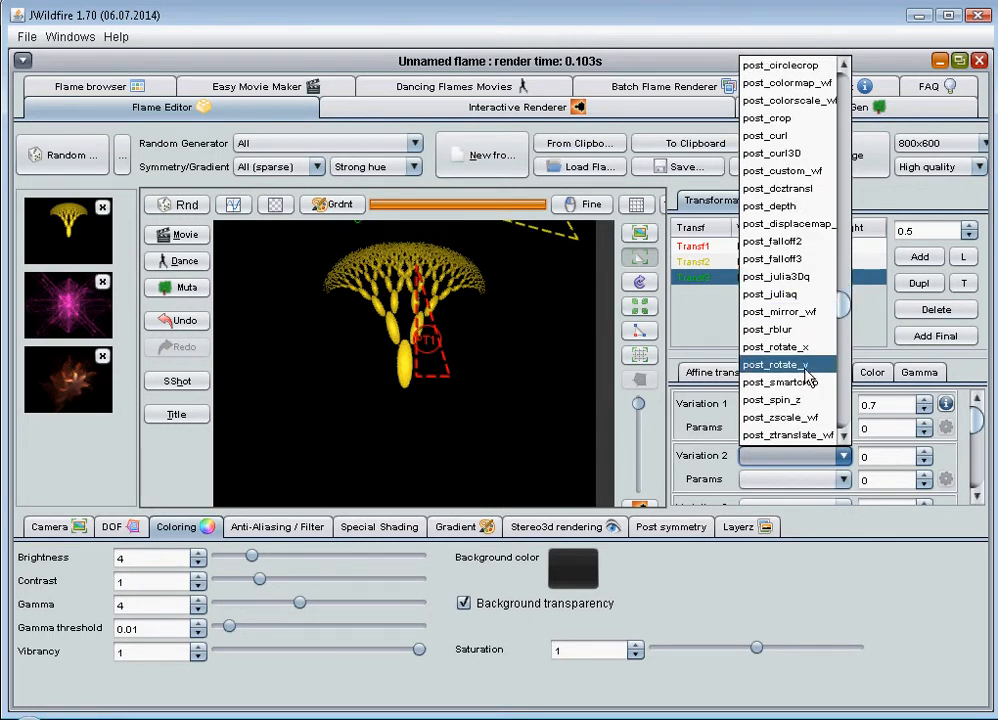
{"action": "left_click", "coordinate": [806, 366]}
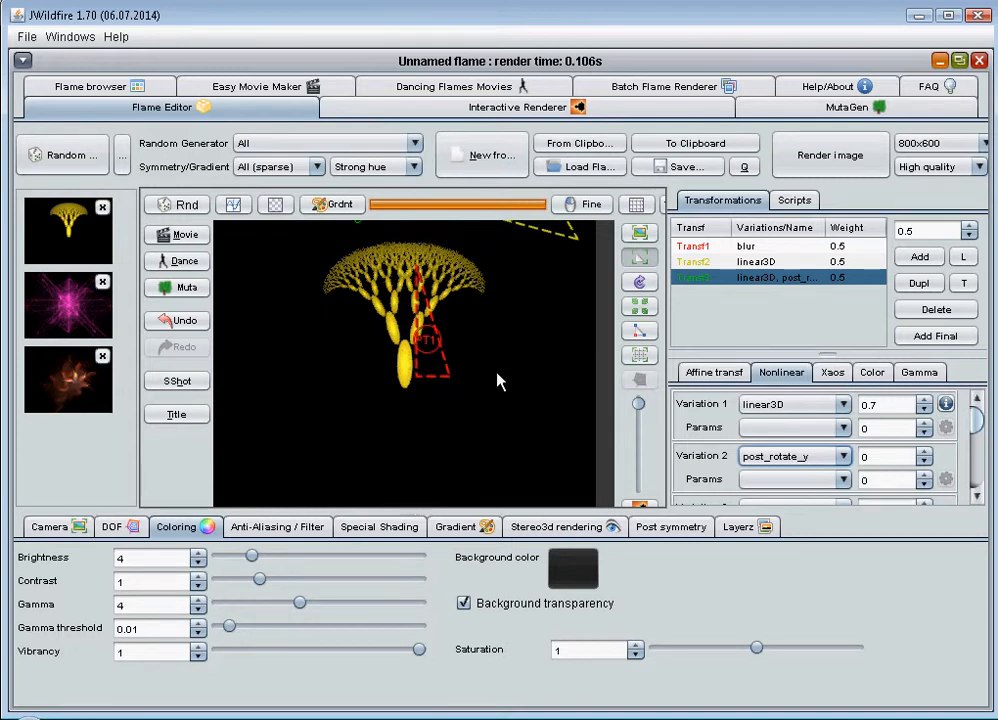
- Set the third transform's post_rotate_y amount to 0.244
{"action": "double_click", "coordinate": [892, 458]}
{"action": "type", "text": "0.1"}
{"action": "key", "text": "Return"}
{"action": "left_click", "coordinate": [888, 457]}
{"action": "type", "text": "28"}
{"action": "left_click_drag", "start_coordinate": [902, 463], "coordinate": [927, 458]}
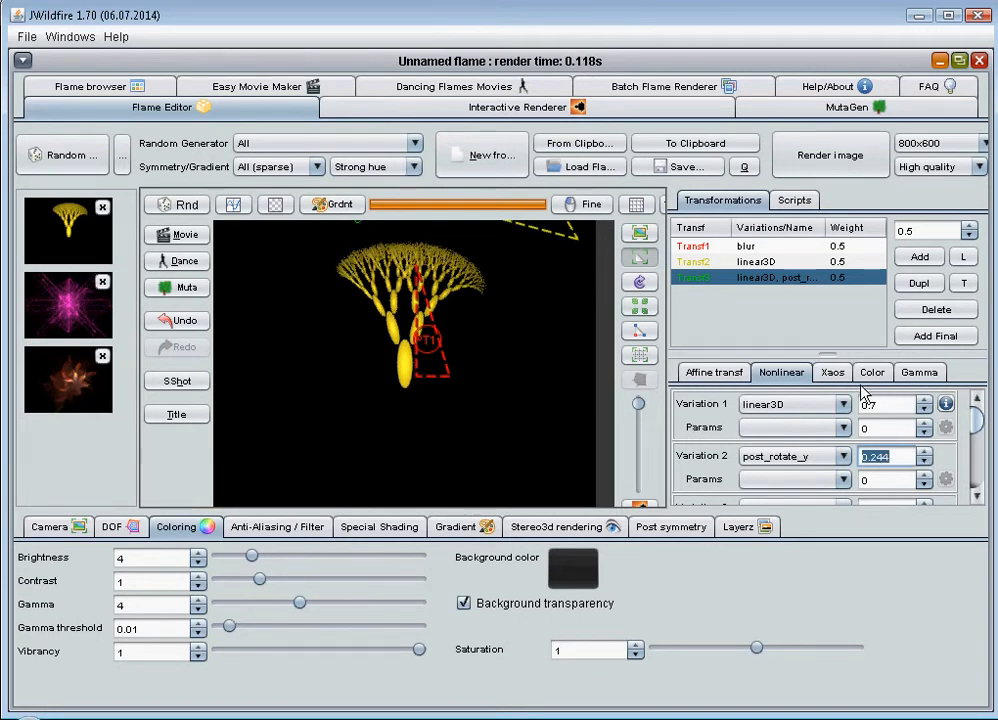
- Try the Preserve Z option on the third transform and switch it back off
{"action": "left_click", "coordinate": [716, 374]}
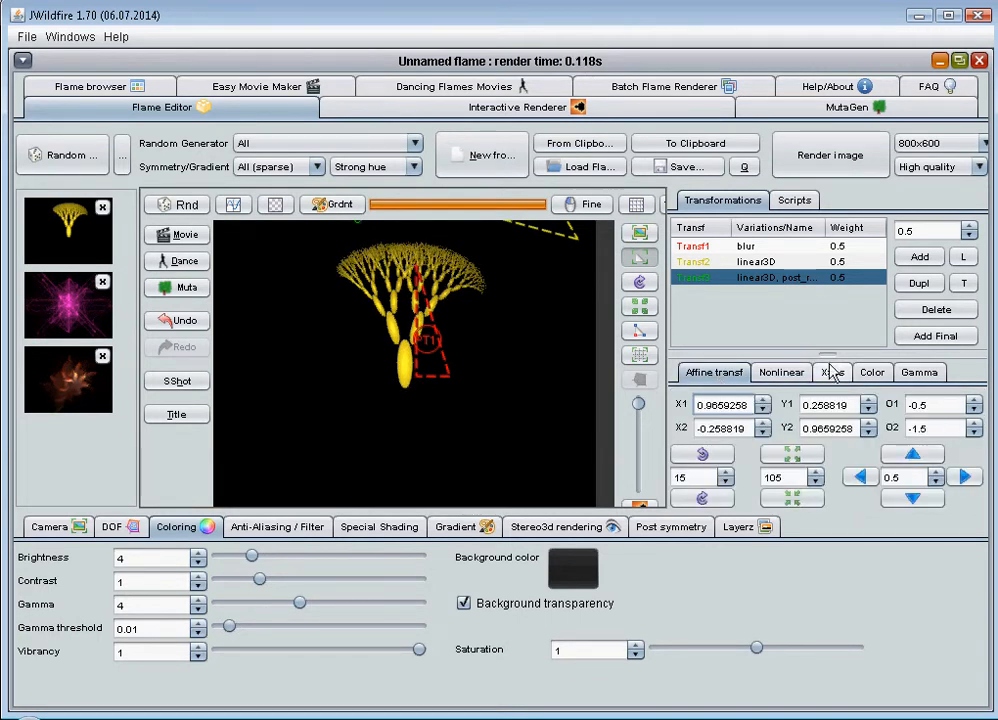
{"action": "left_click_drag", "start_coordinate": [829, 356], "coordinate": [833, 294]}
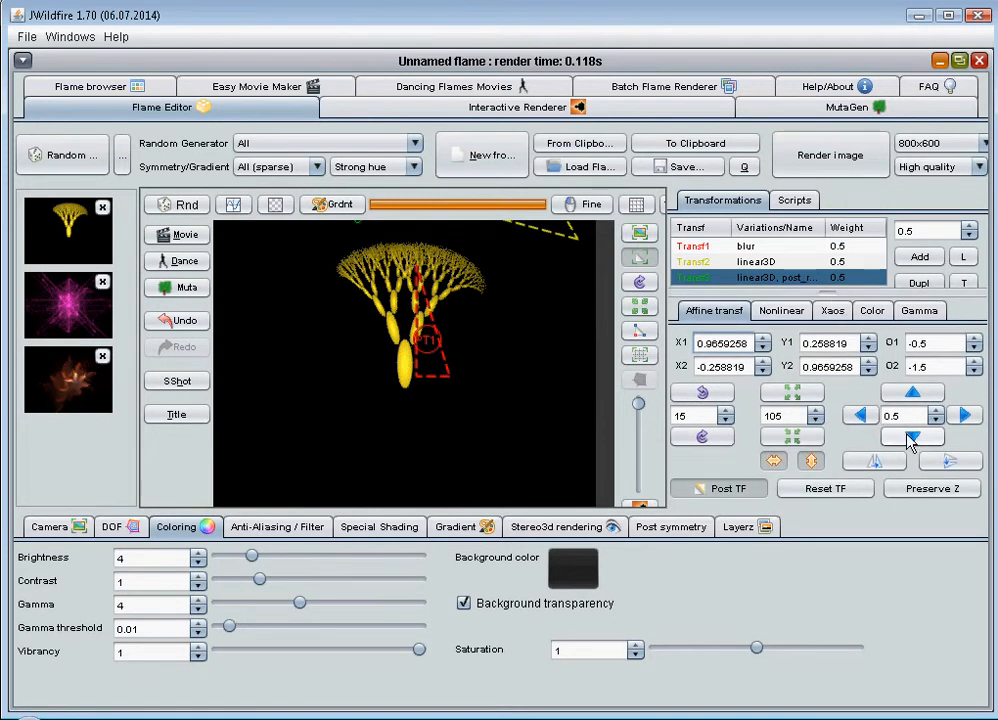
{"action": "left_click", "coordinate": [908, 489]}
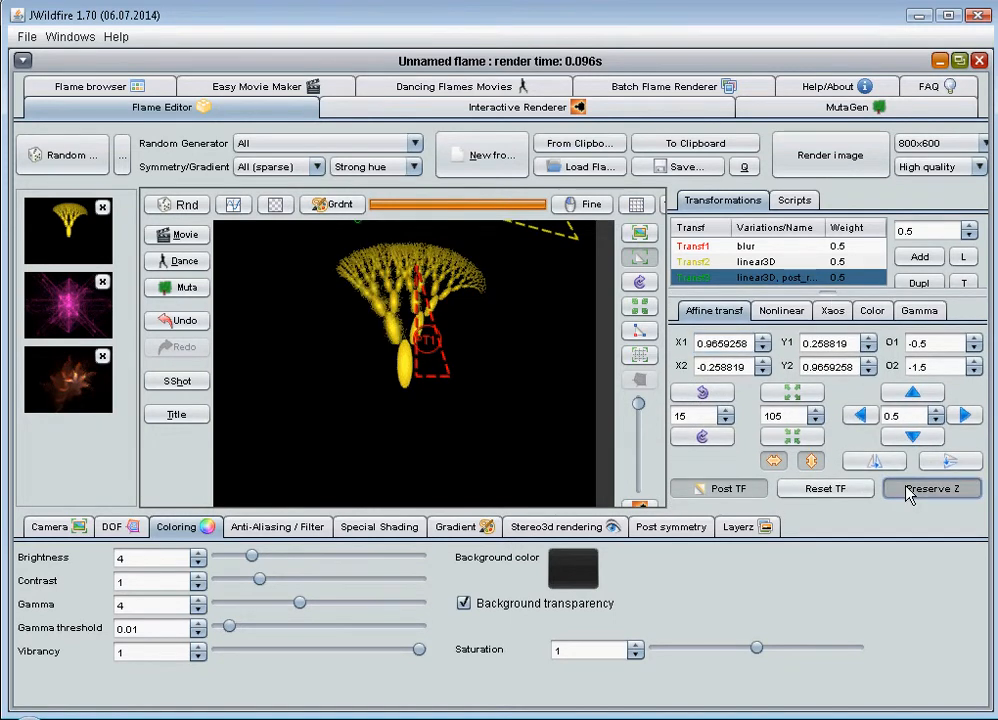
{"action": "left_click", "coordinate": [908, 489]}
{"action": "mouse_move", "coordinate": [833, 310]}
{"action": "left_mouse_down"}
{"action": "mouse_move", "coordinate": [827, 379]}
{"action": "mouse_move", "coordinate": [828, 326]}
{"action": "left_mouse_up"}
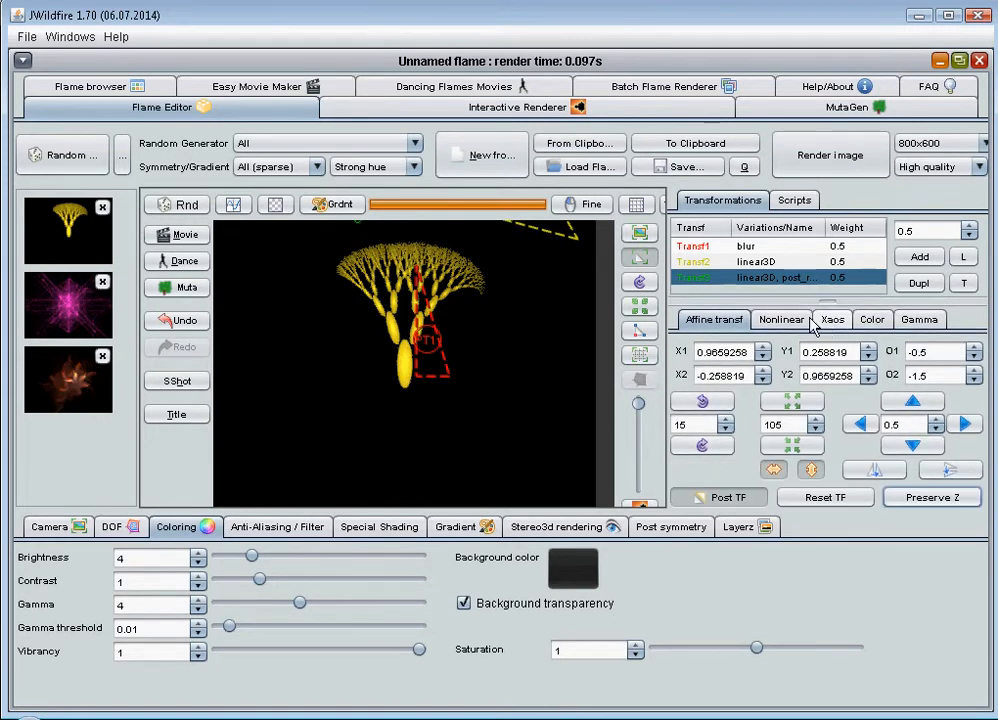
{"action": "left_click", "coordinate": [830, 321]}
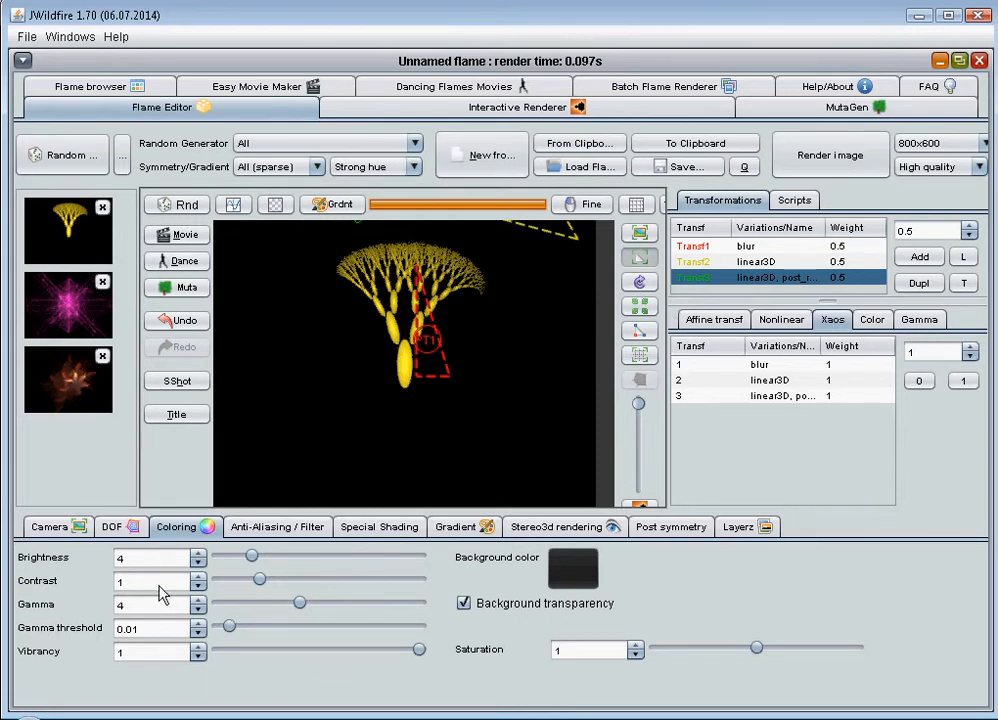
- Add a final transform with post_rotate_x as its second variation at an amount of 1
{"action": "left_click", "coordinate": [68, 527]}
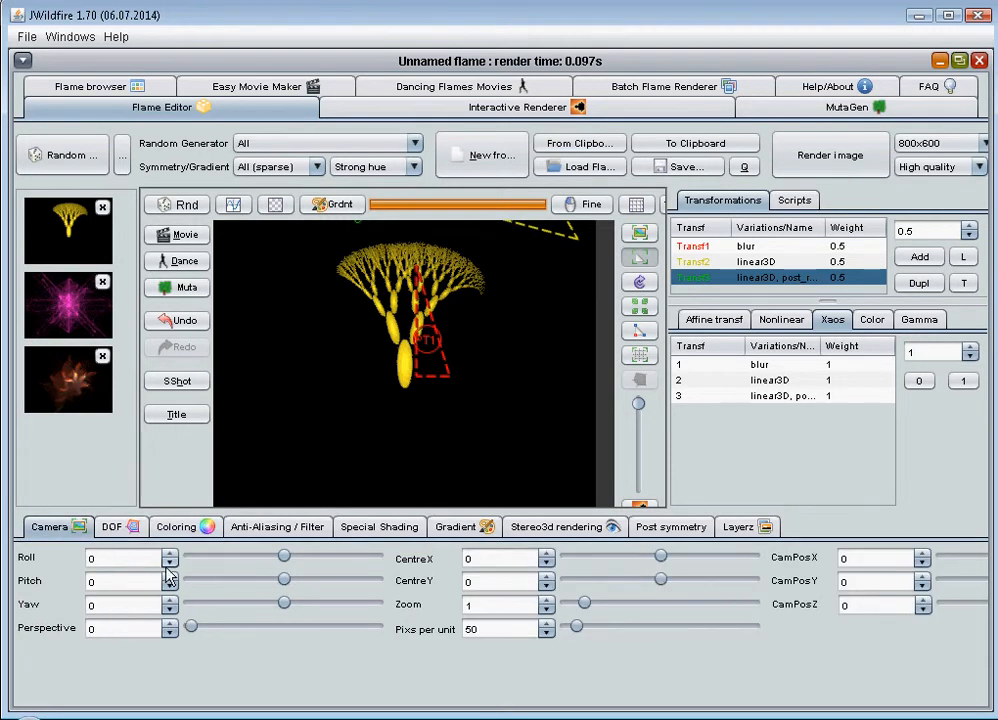
{"action": "left_click_drag", "start_coordinate": [829, 305], "coordinate": [833, 374]}
{"action": "left_click", "coordinate": [935, 336]}
{"action": "left_click", "coordinate": [781, 372]}
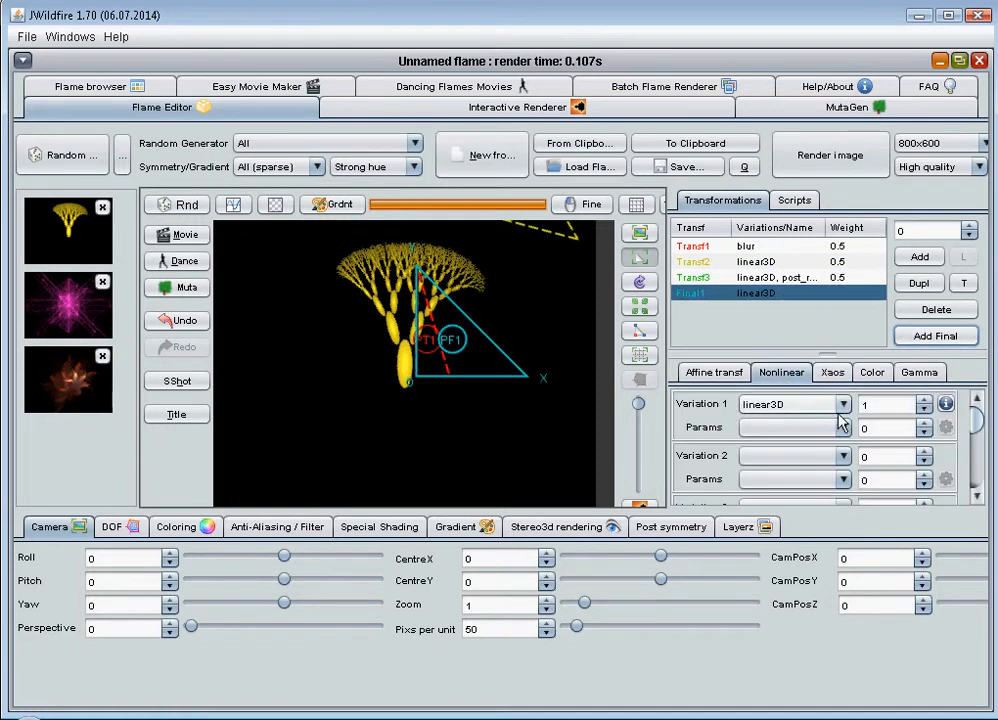
{"action": "left_click", "coordinate": [842, 456]}
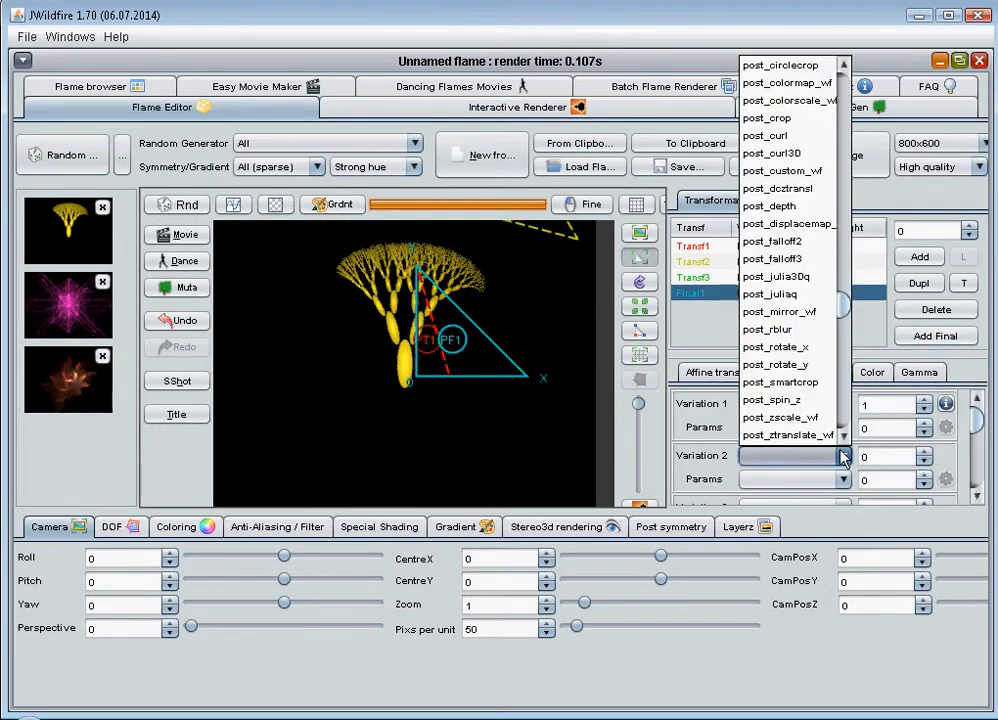
{"action": "left_click", "coordinate": [799, 347]}
{"action": "left_click", "coordinate": [893, 459]}
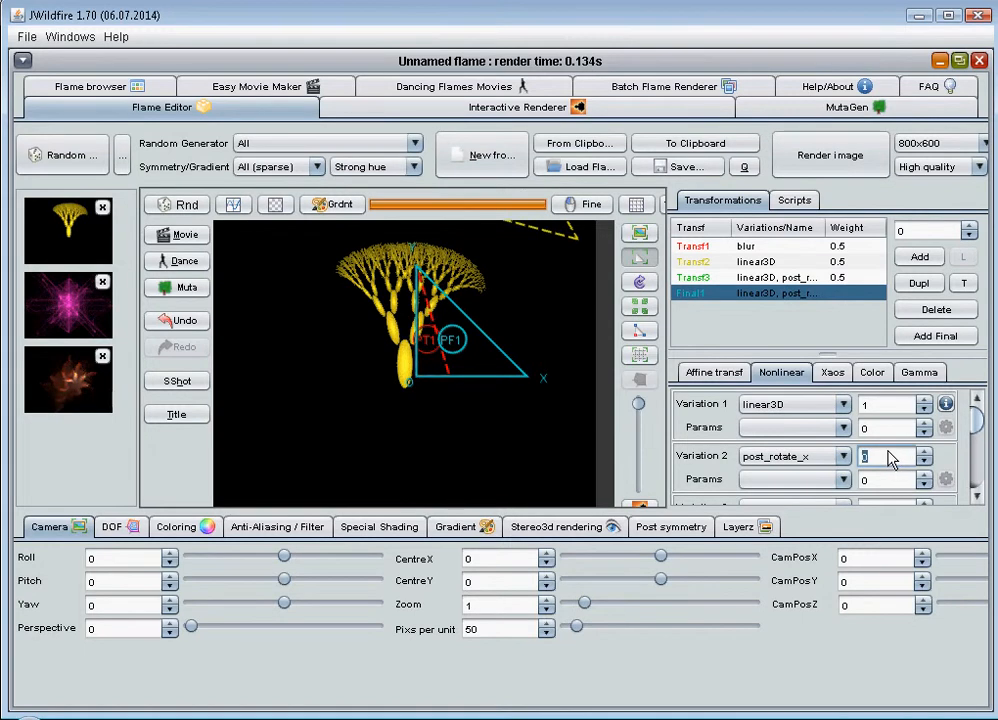
{"action": "key", "text": "Return"}
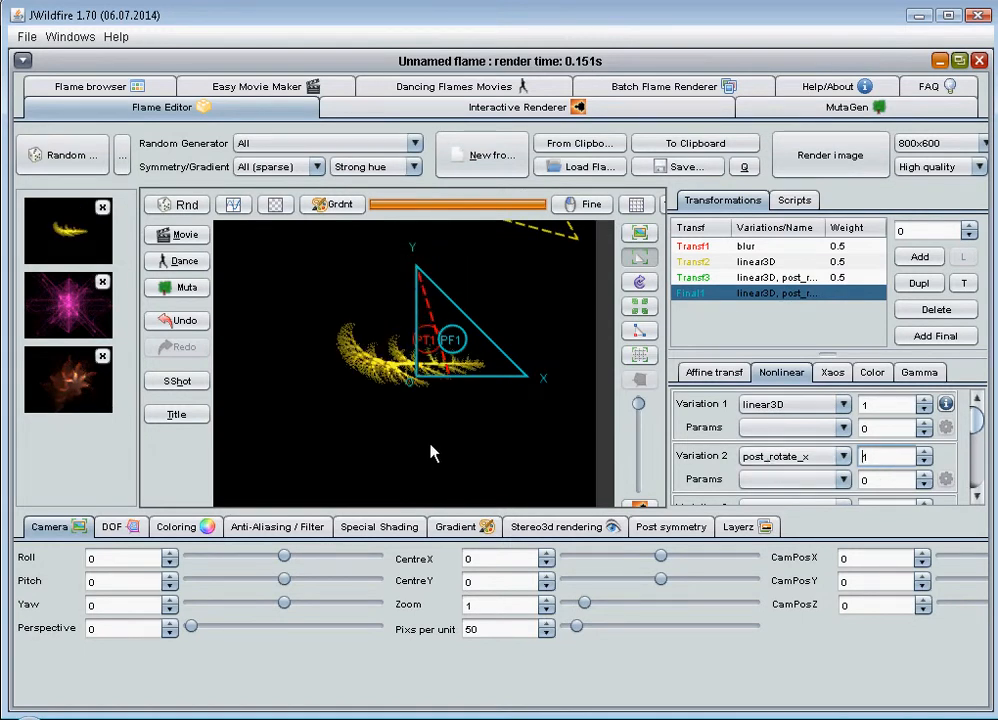
- Try tilting the camera pitch to 31.6 and return it to 0
{"action": "left_click_drag", "start_coordinate": [107, 593], "coordinate": [418, 316]}
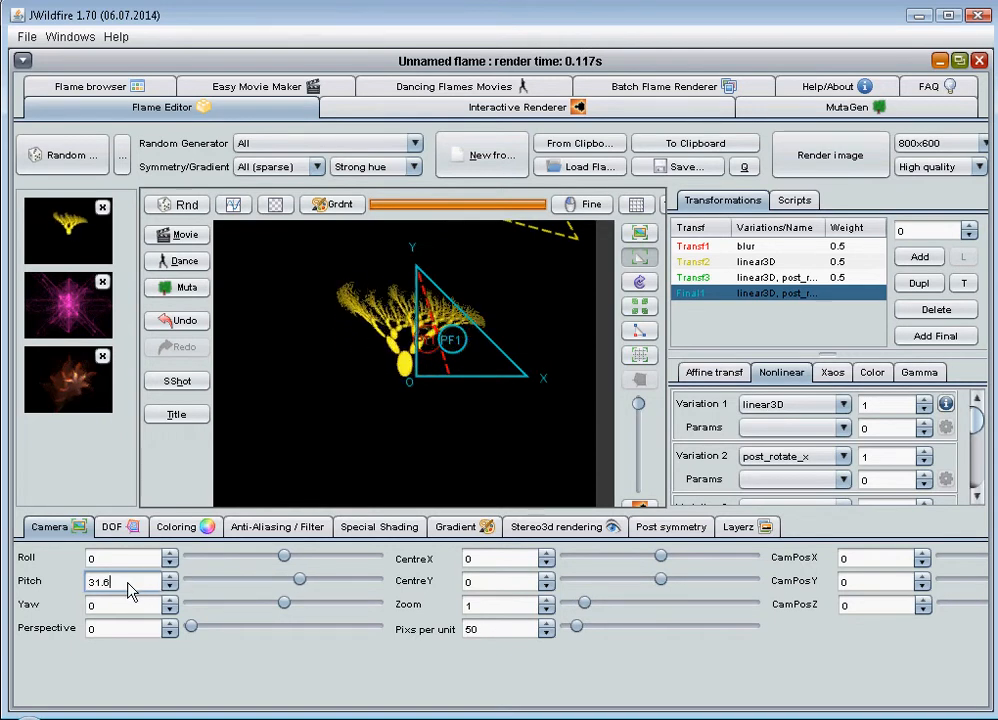
{"action": "type", "text": "0"}
{"action": "key", "text": "Return"}
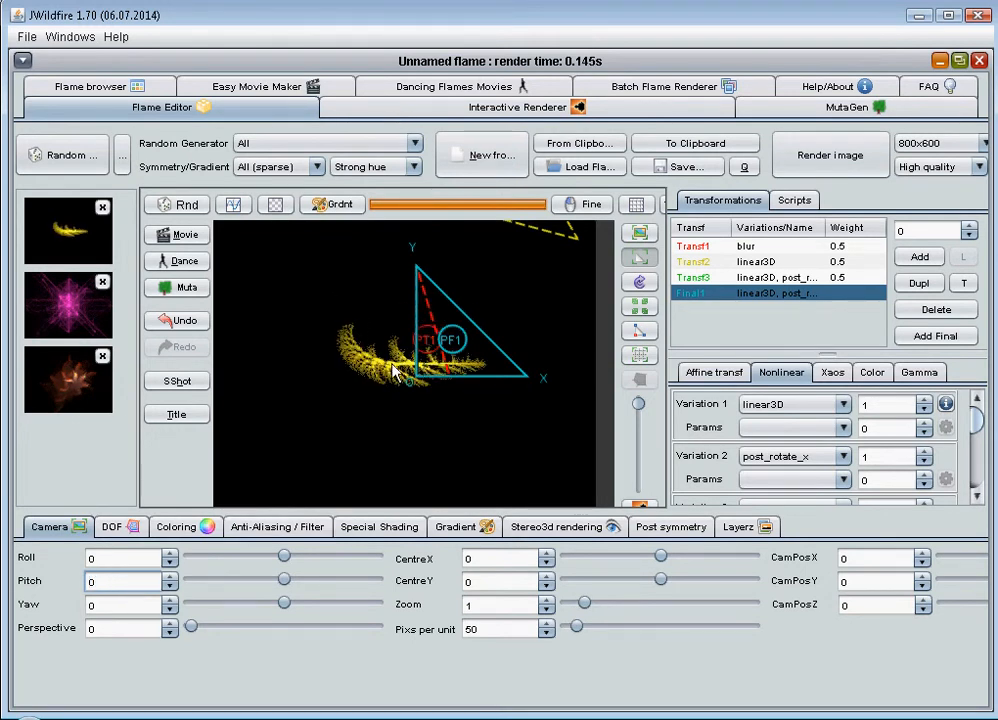
- Raise the third transform's post_rotate_y amount to 0.76
{"action": "left_click", "coordinate": [800, 277]}
{"action": "double_click", "coordinate": [878, 459]}
{"action": "left_click_drag", "start_coordinate": [890, 462], "coordinate": [927, 457]}
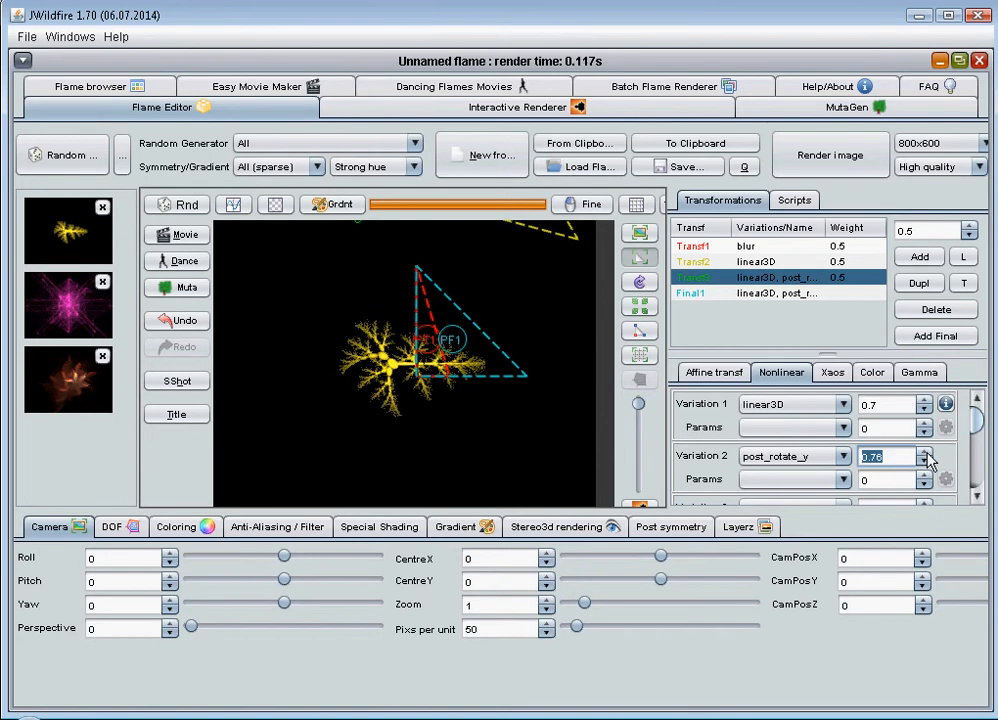
- Try post_spin_z as the third transform's second variation, and replace it with post_rotate_x at an amount of 0.896
{"action": "left_click", "coordinate": [843, 456]}
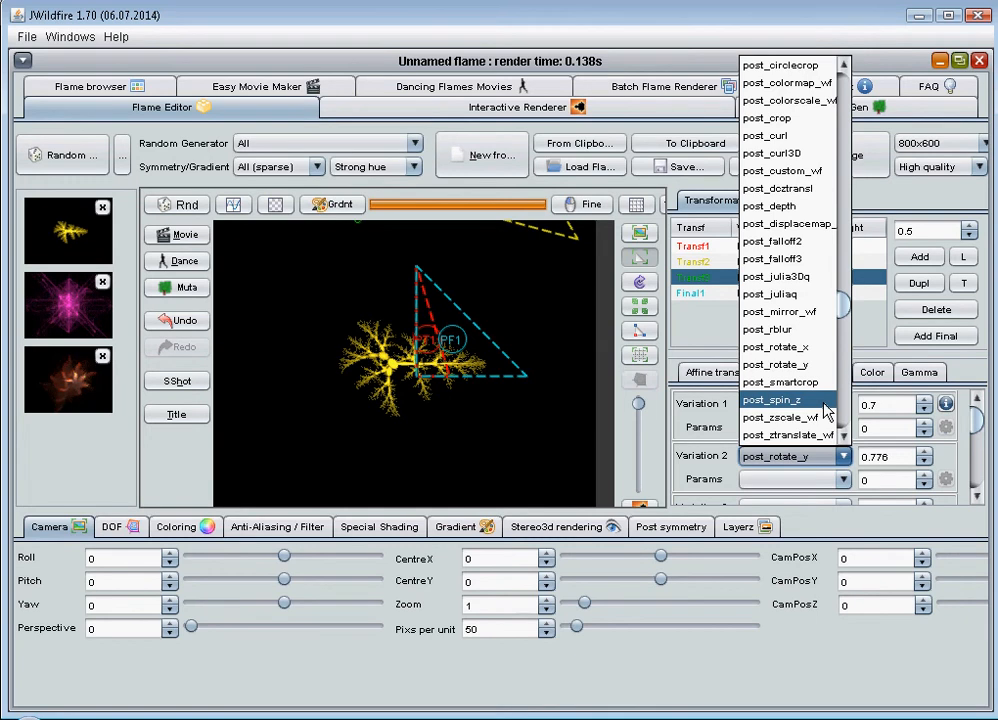
{"action": "key", "text": "Return"}
{"action": "left_click", "coordinate": [843, 456]}
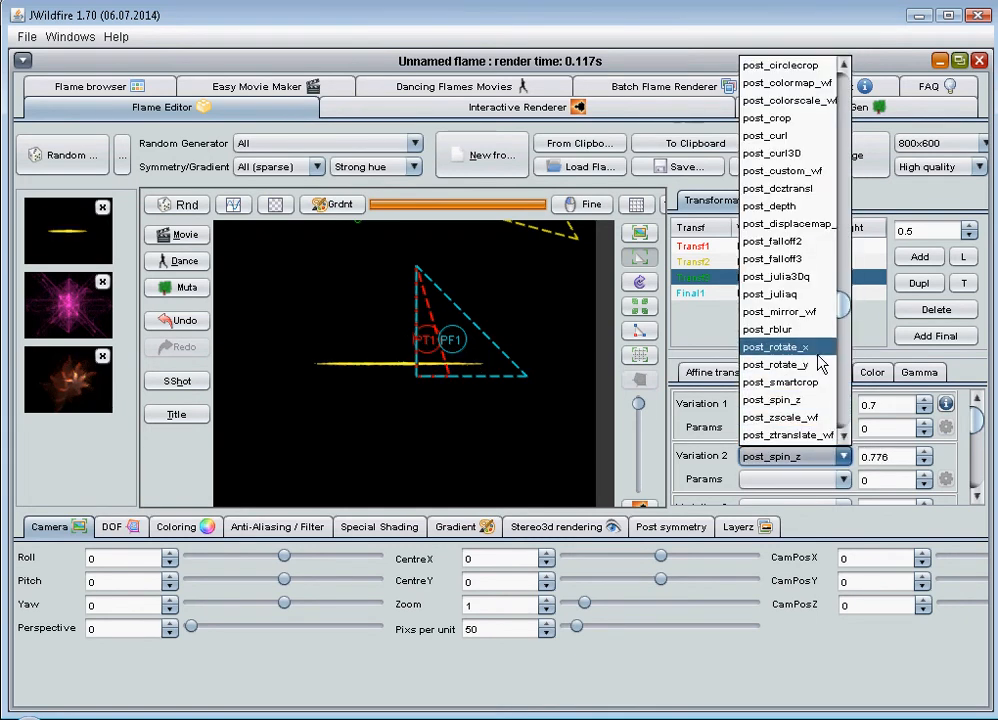
{"action": "key", "text": "Return"}
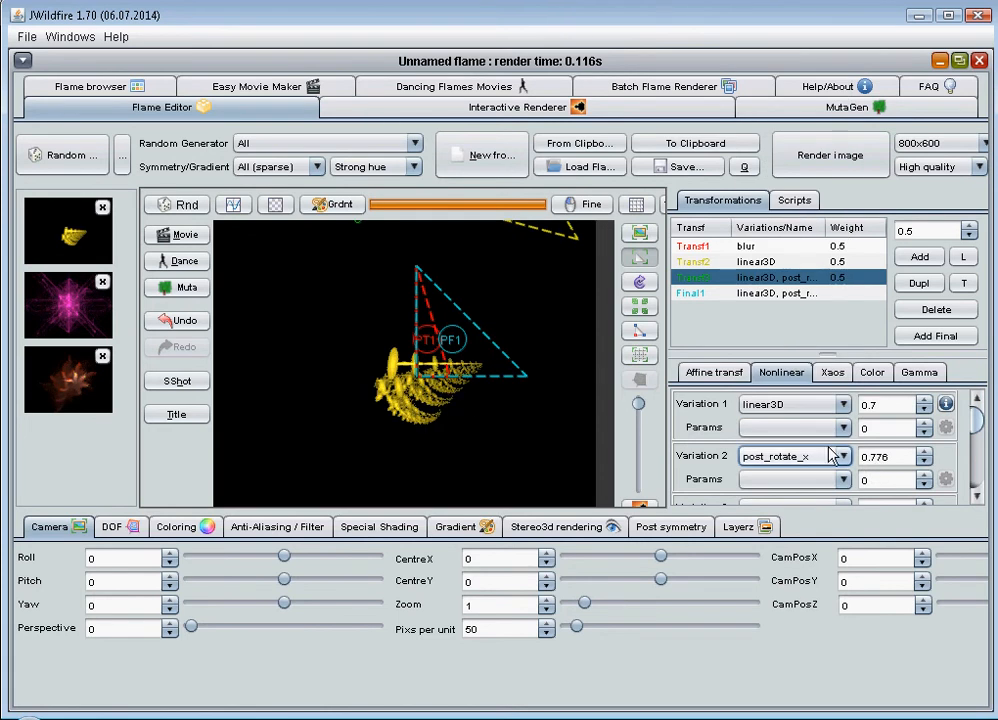
{"action": "left_click", "coordinate": [900, 468]}
{"action": "left_click_drag", "start_coordinate": [918, 463], "coordinate": [931, 470]}
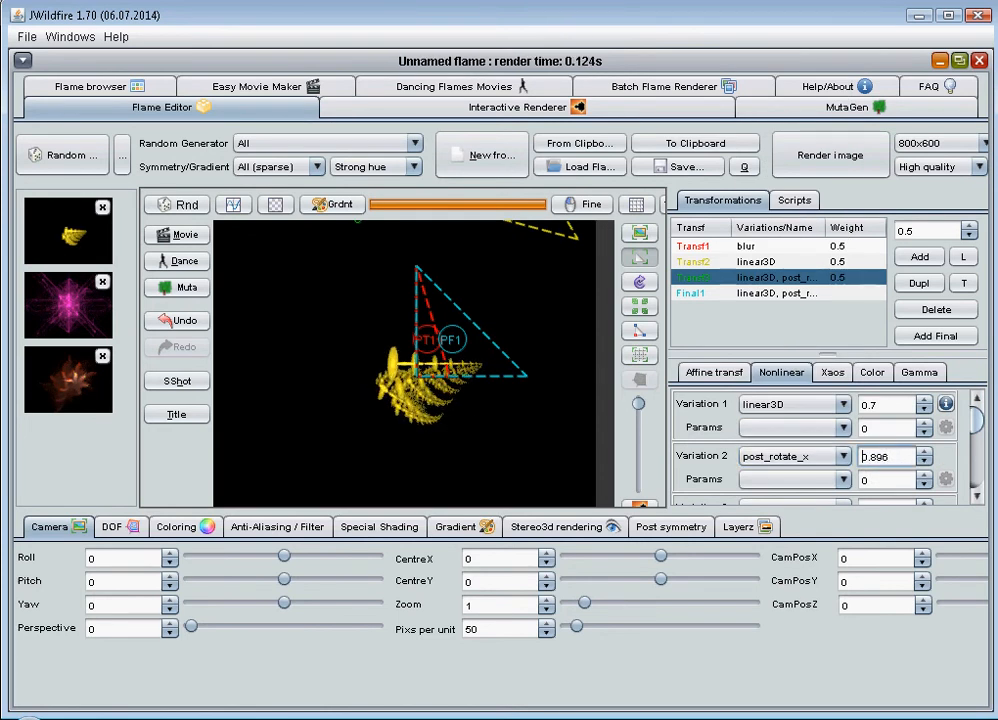
{"action": "left_click", "coordinate": [604, 718]}
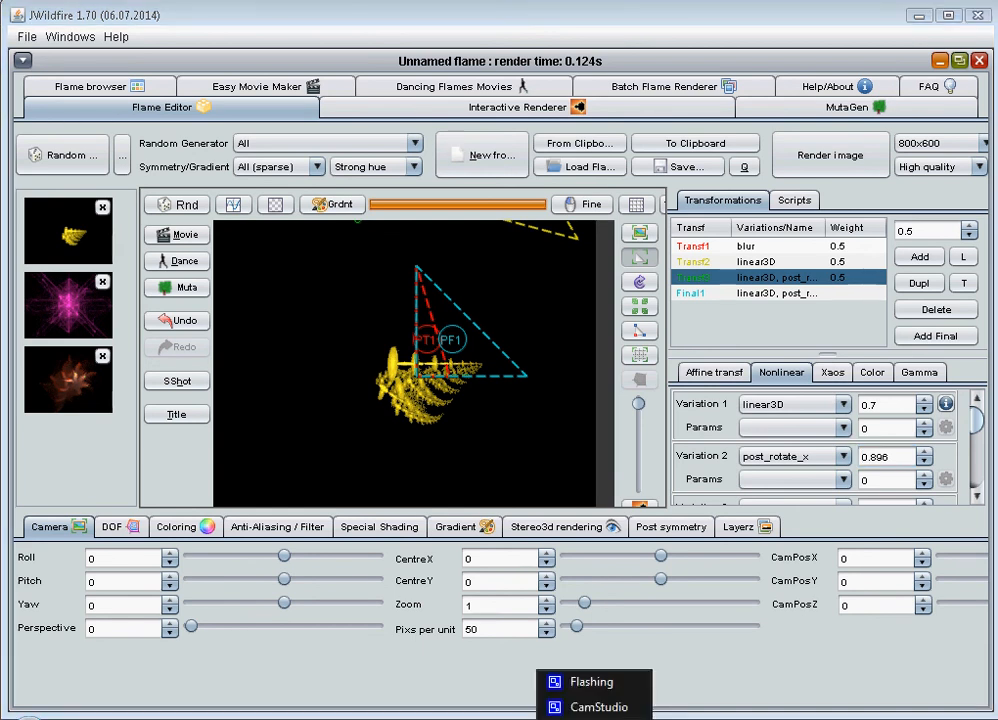
{"action": "left_click", "coordinate": [592, 708]}
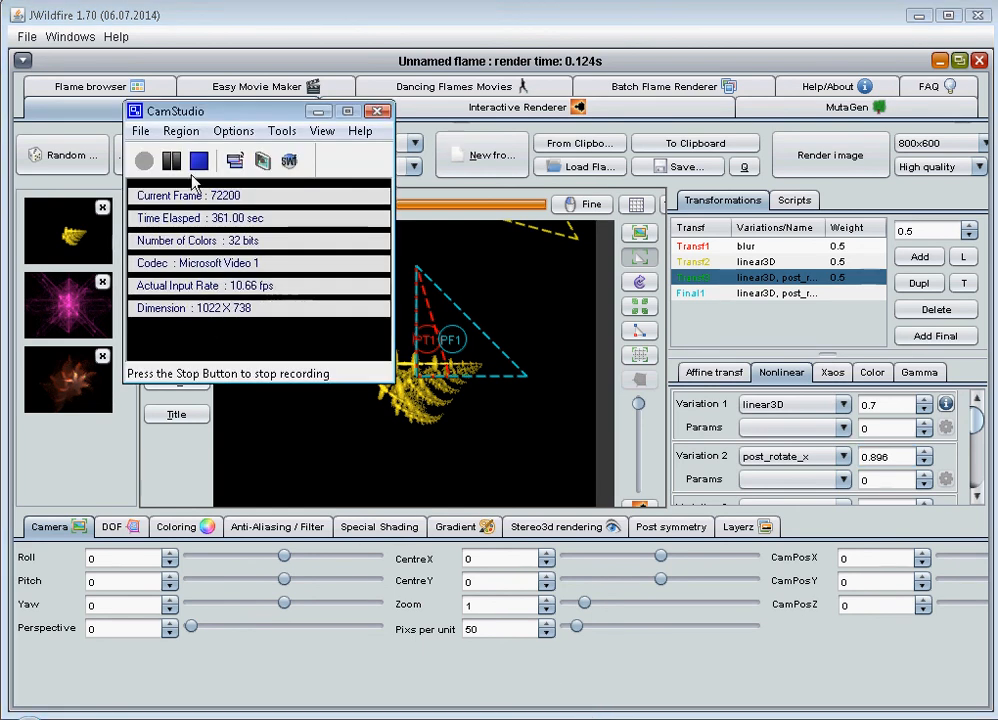